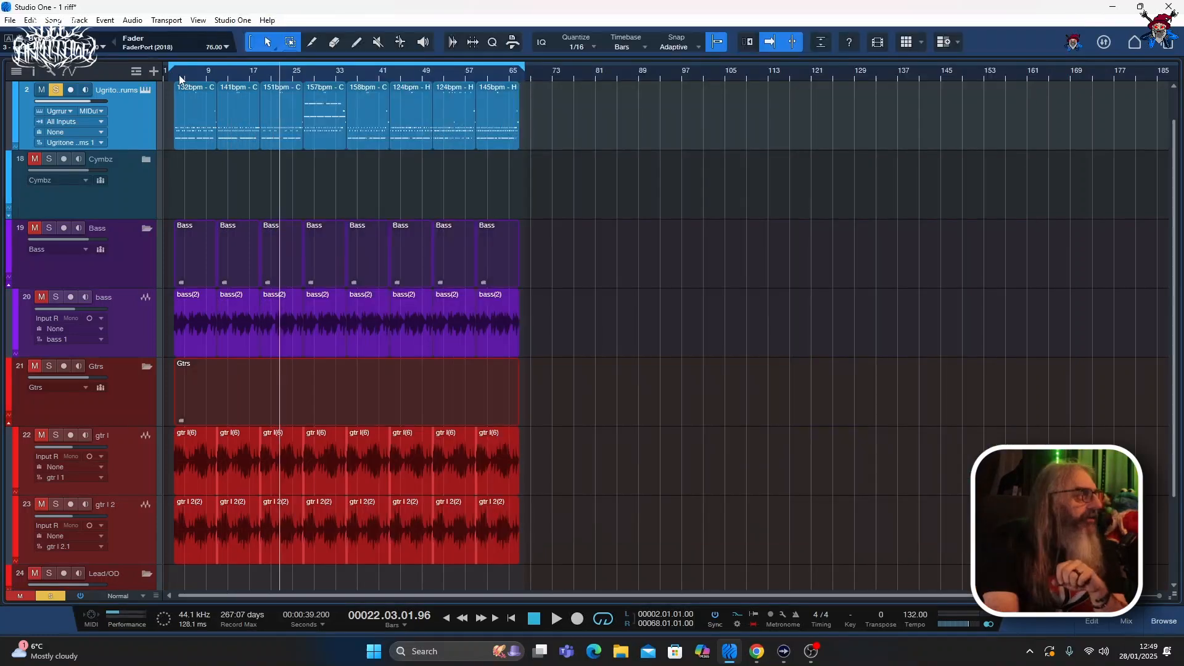
- Play the drum grooves on the Ugritone drums track from the first bar, jumping to the start of each following groove up to 158bpm
left_click(180, 76)
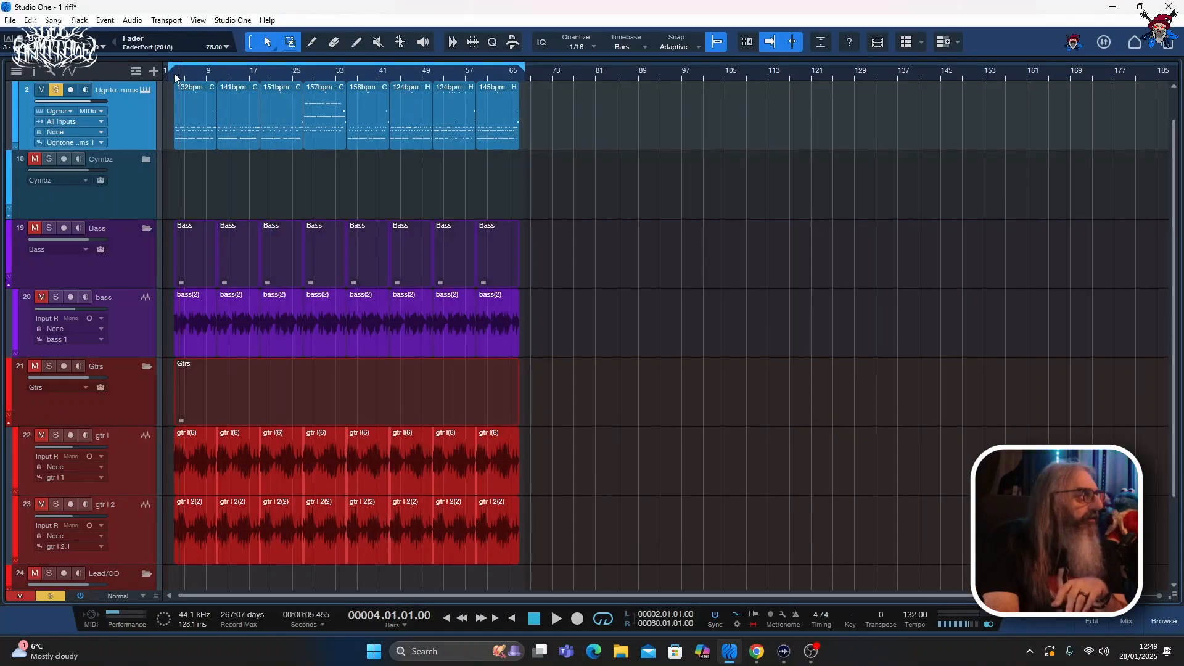
left_click(174, 72)
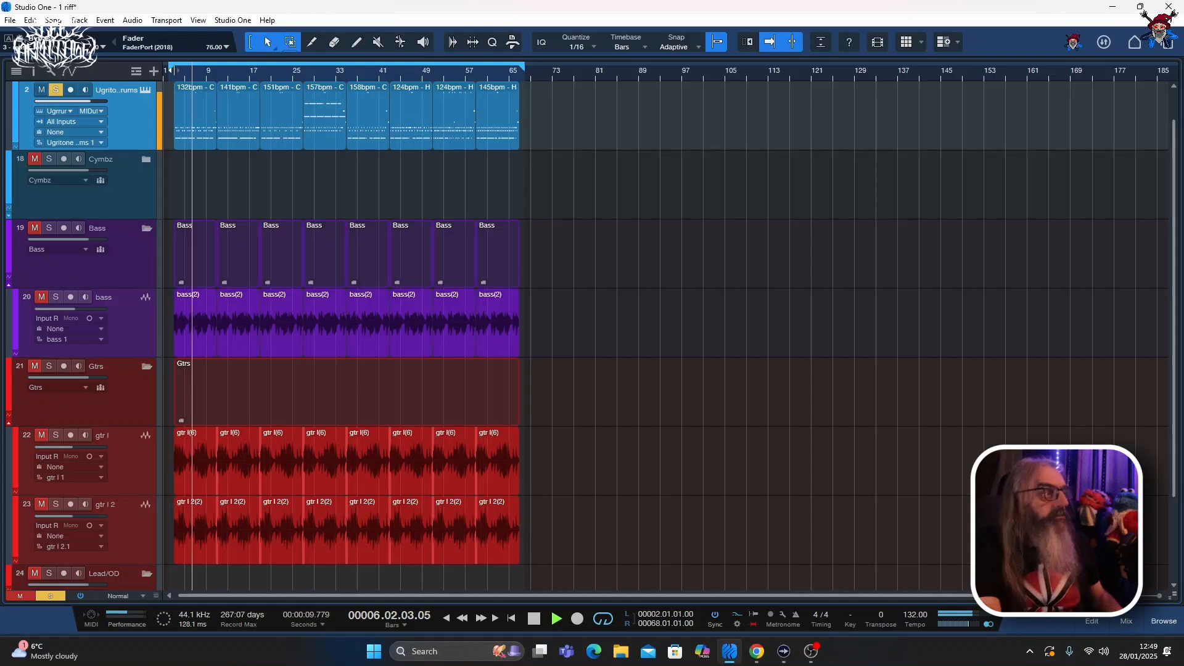
left_click(218, 73)
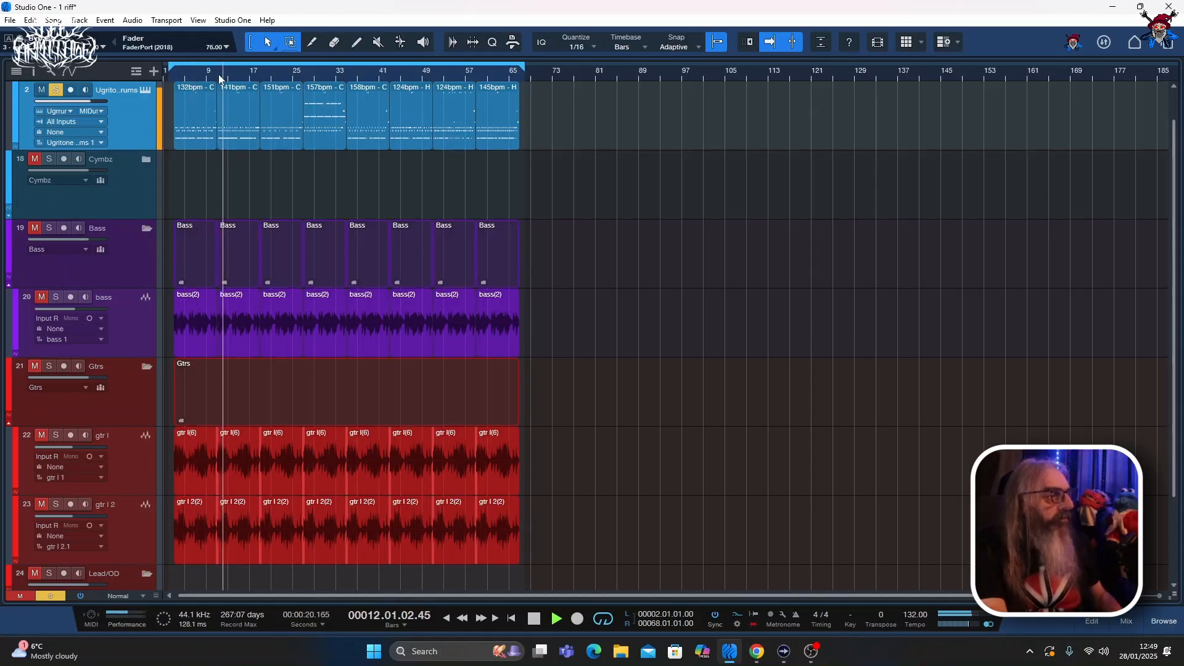
left_click(265, 73)
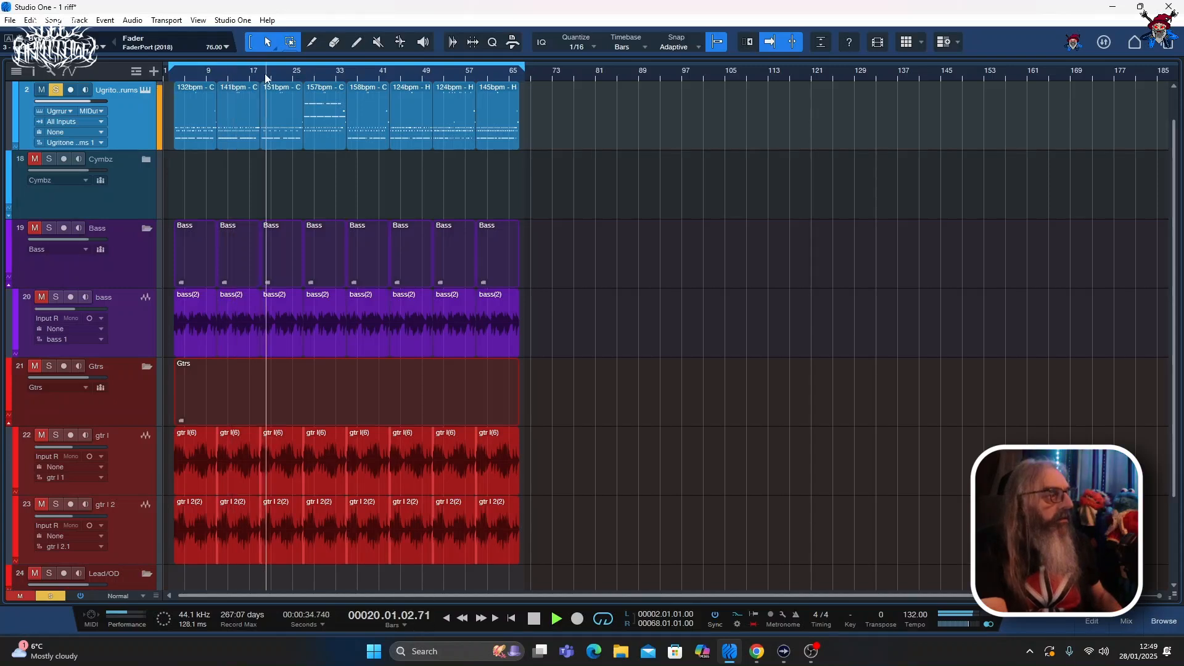
left_click(304, 74)
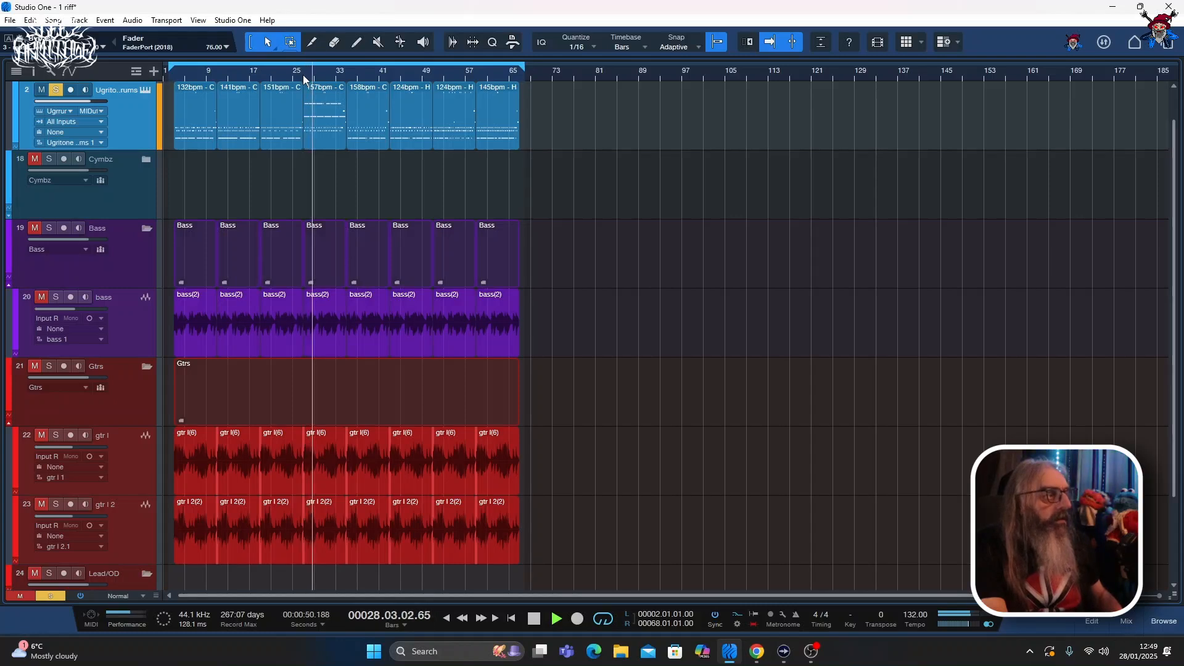
left_click(345, 71)
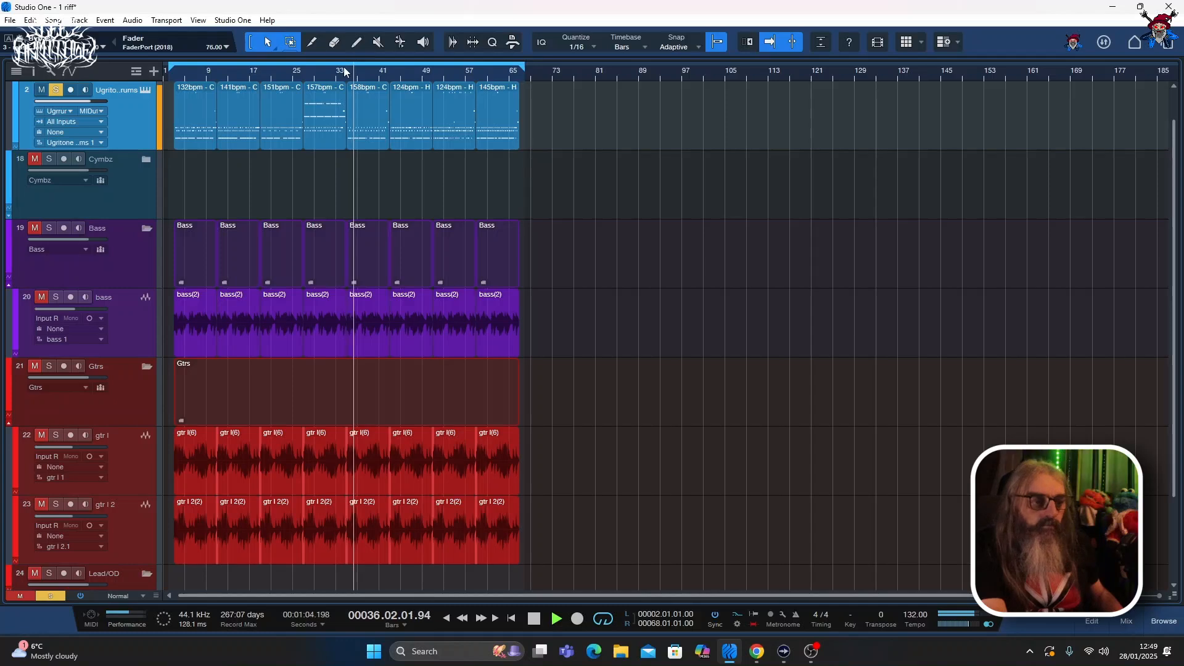
key("space")
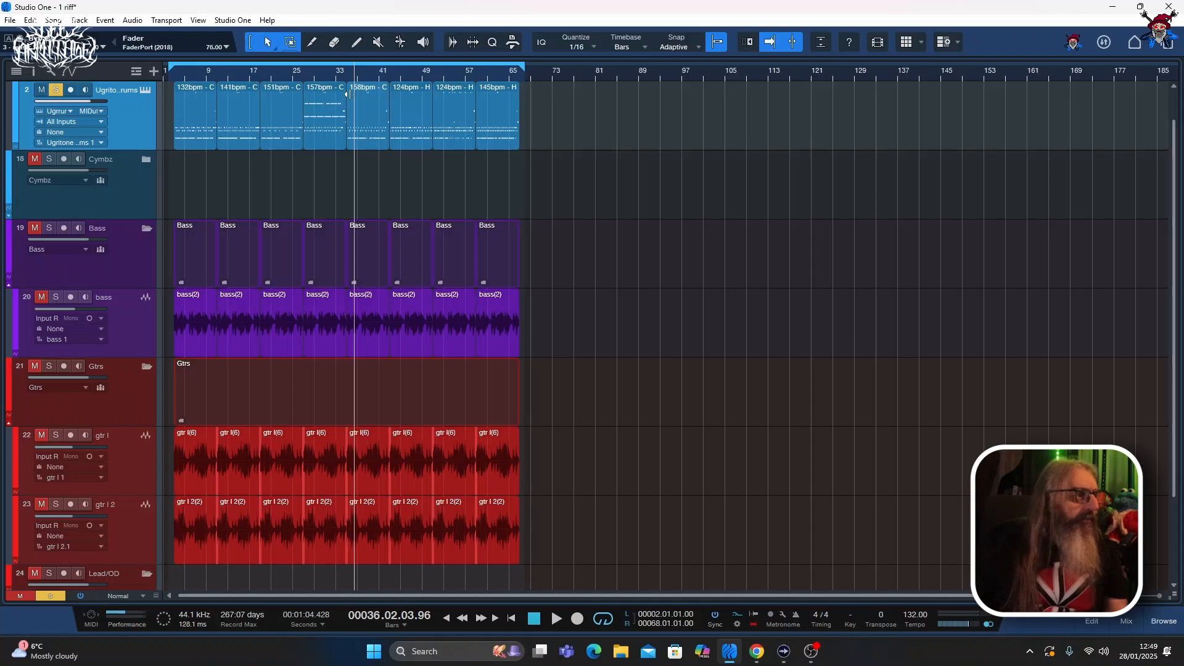
- Show the file browser, switch to File Explorer and widen the name column to read the Loudstakk Punk MIDI Grooves folder names
left_click(1164, 621)
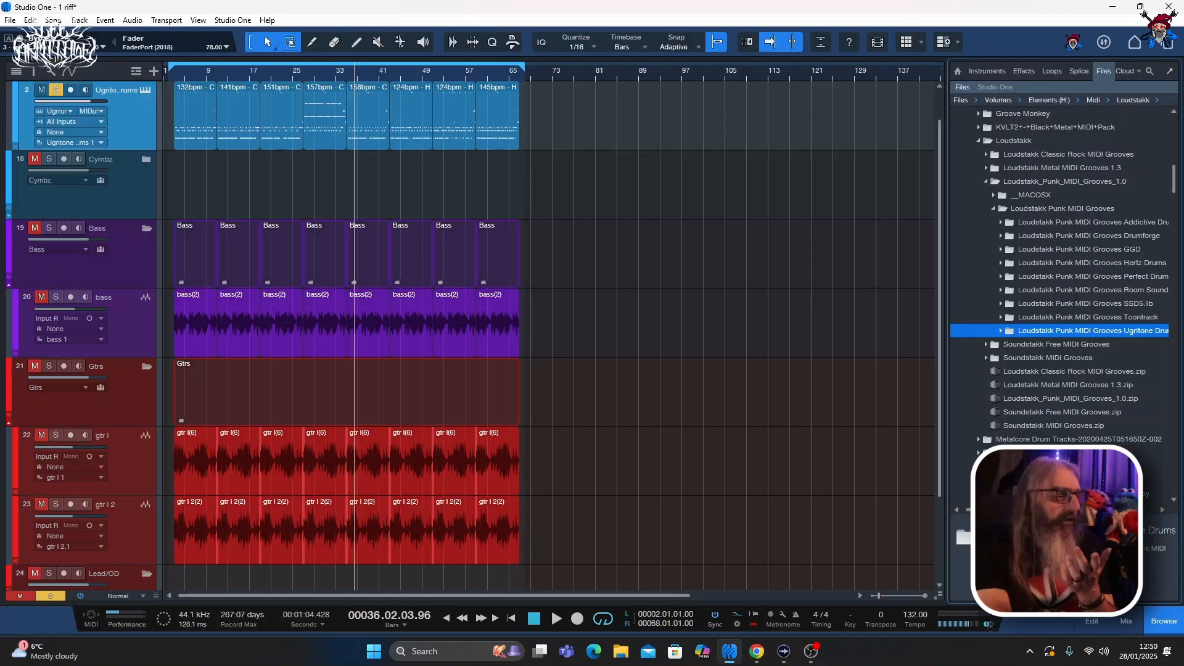
left_click(620, 652)
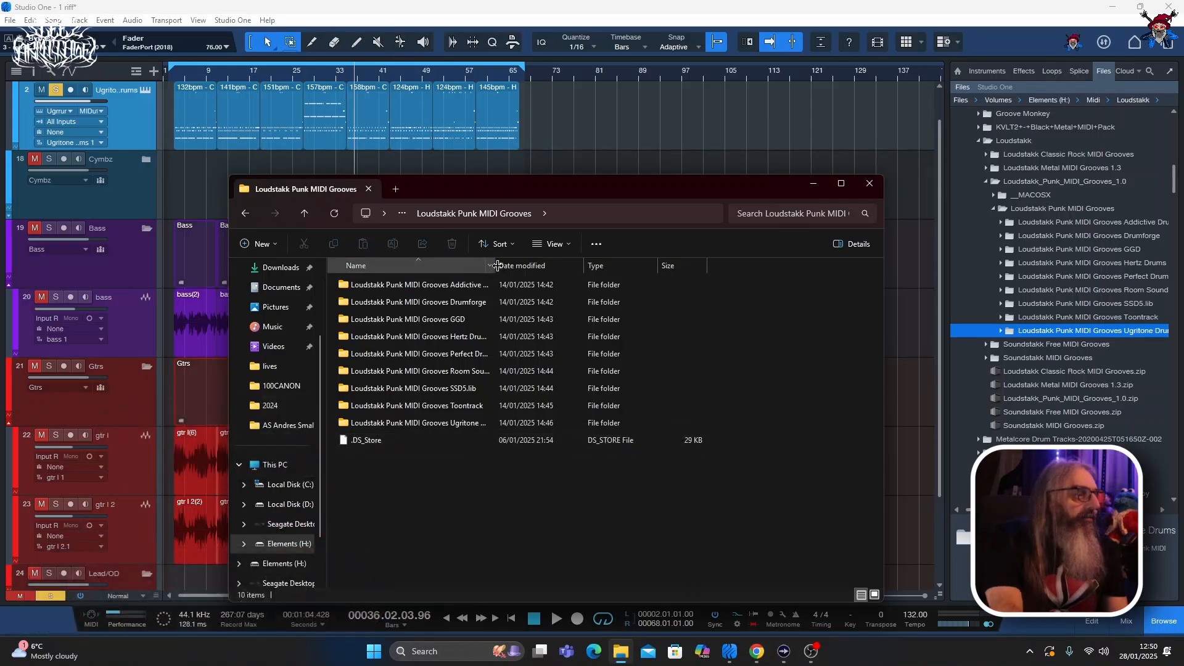
left_click_drag(491, 264, 526, 267)
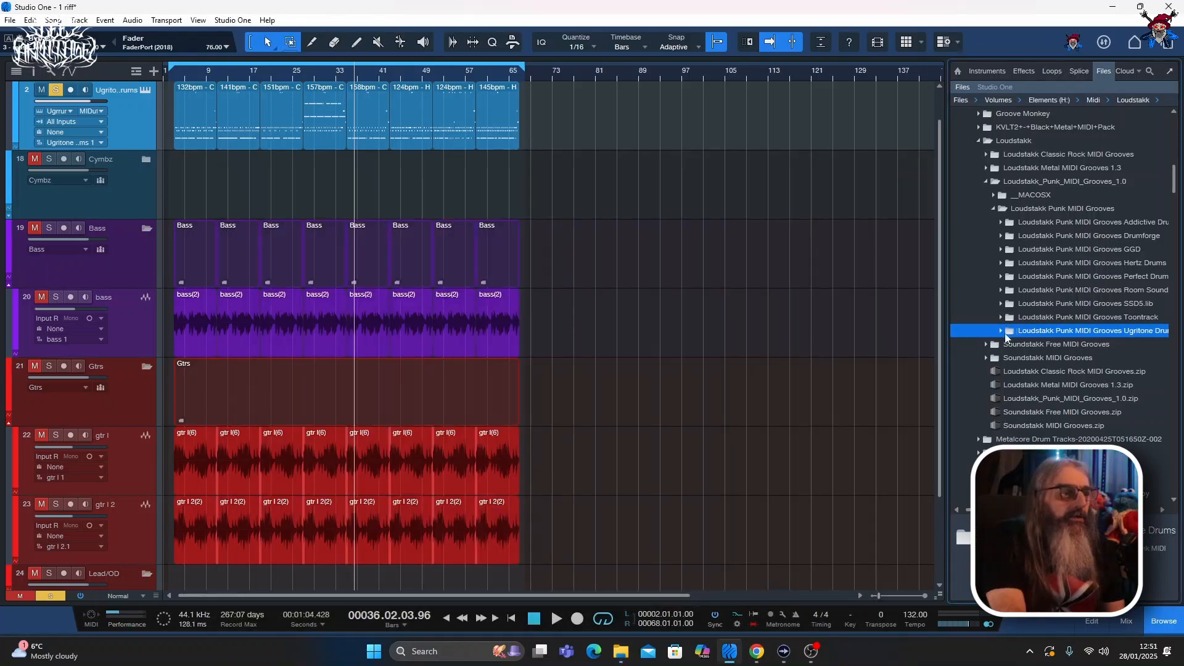
- Place "162bpm - Fast Fill 01.mid" from the Ugritone Fast Fills folder at bar 77 of the drum track and play it
left_click(1000, 330)
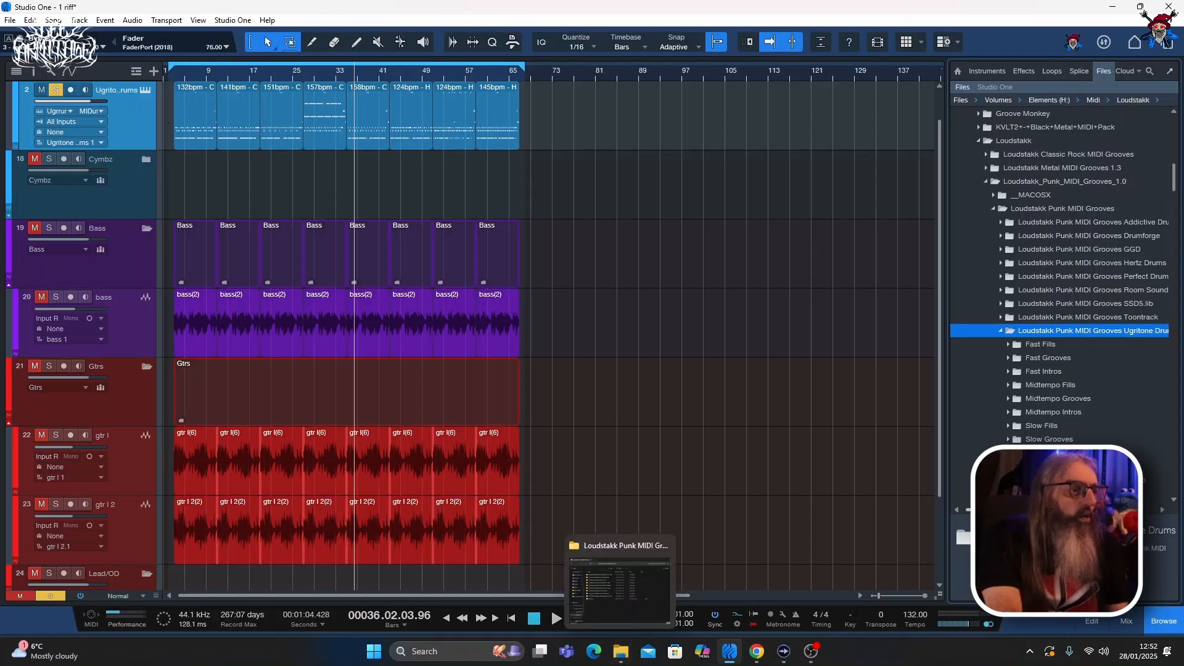
left_click(1008, 345)
left_click(1087, 361)
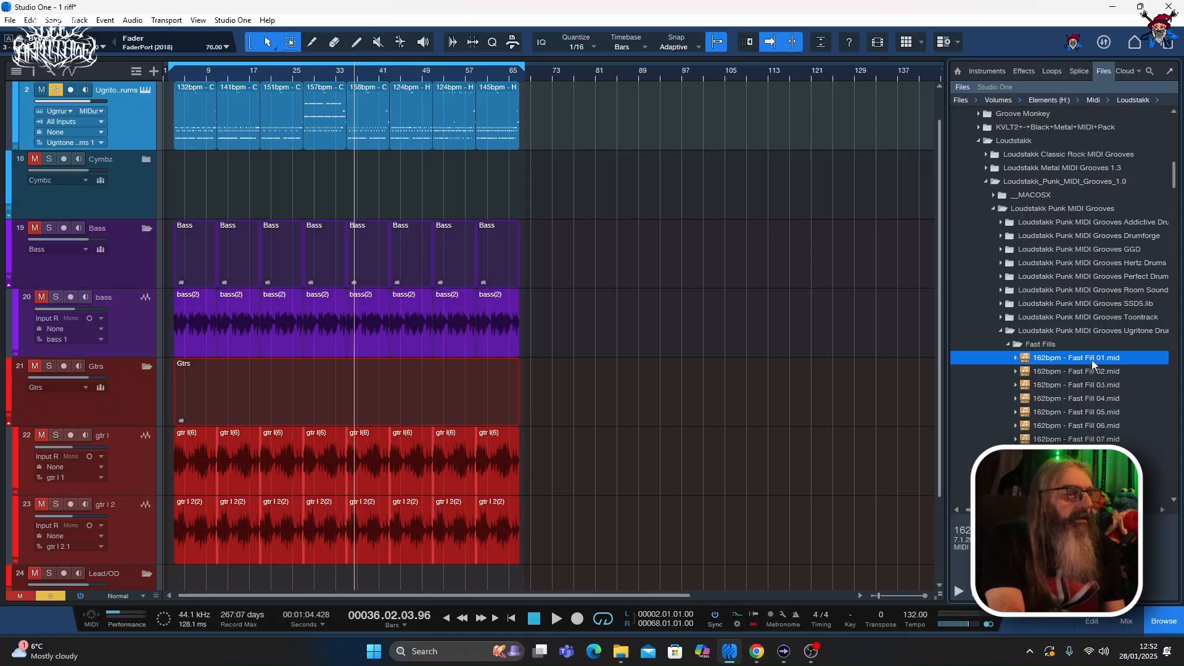
left_click_drag(1091, 360, 587, 126)
left_click_drag(879, 596, 883, 596)
key("space")
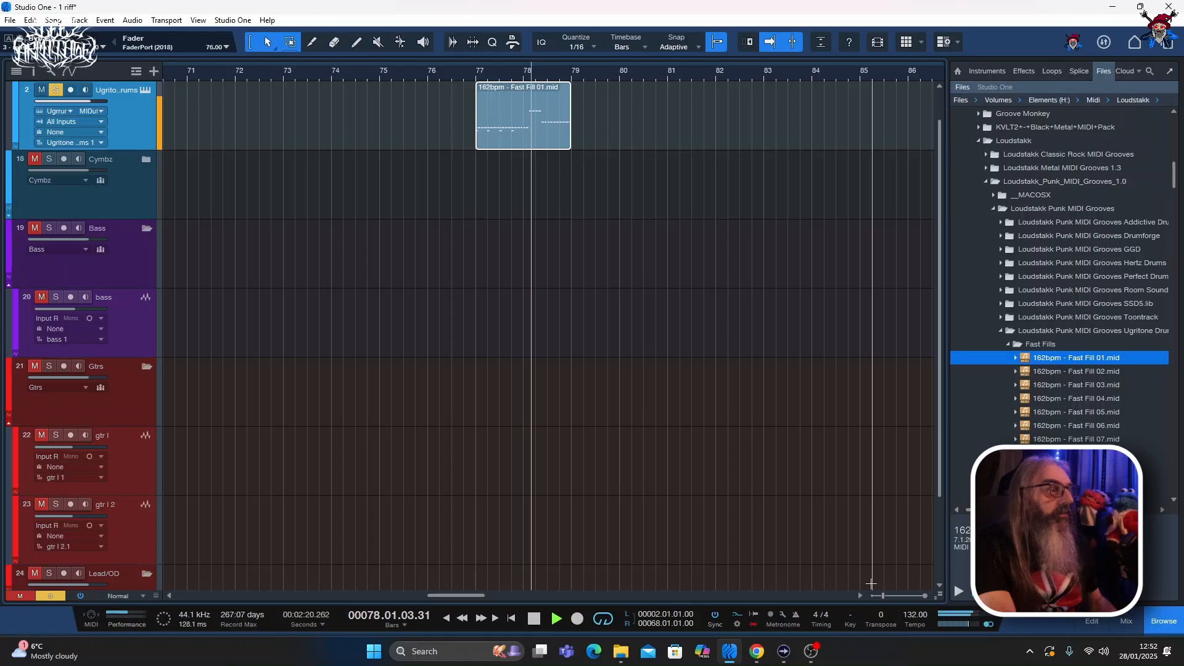
key("space")
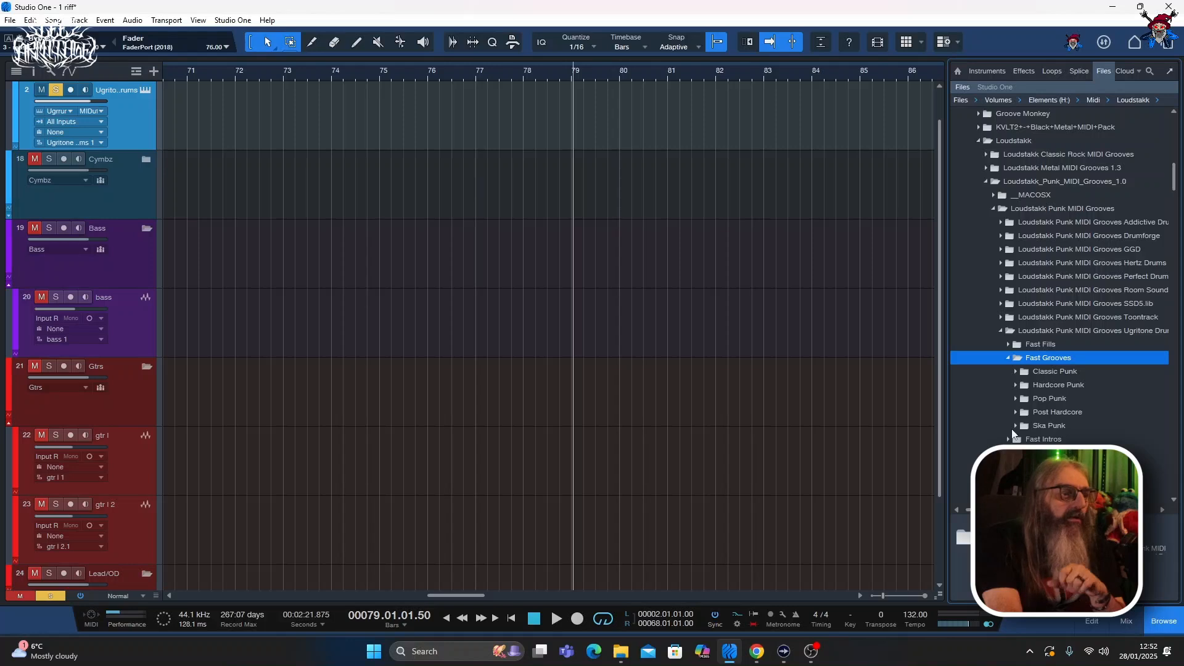
- Place "164bpm - Hardcore Punk Crust D-Beat 02.mid" from the Fast Grooves at bar 76 of the drum track and play it
left_click(1014, 385)
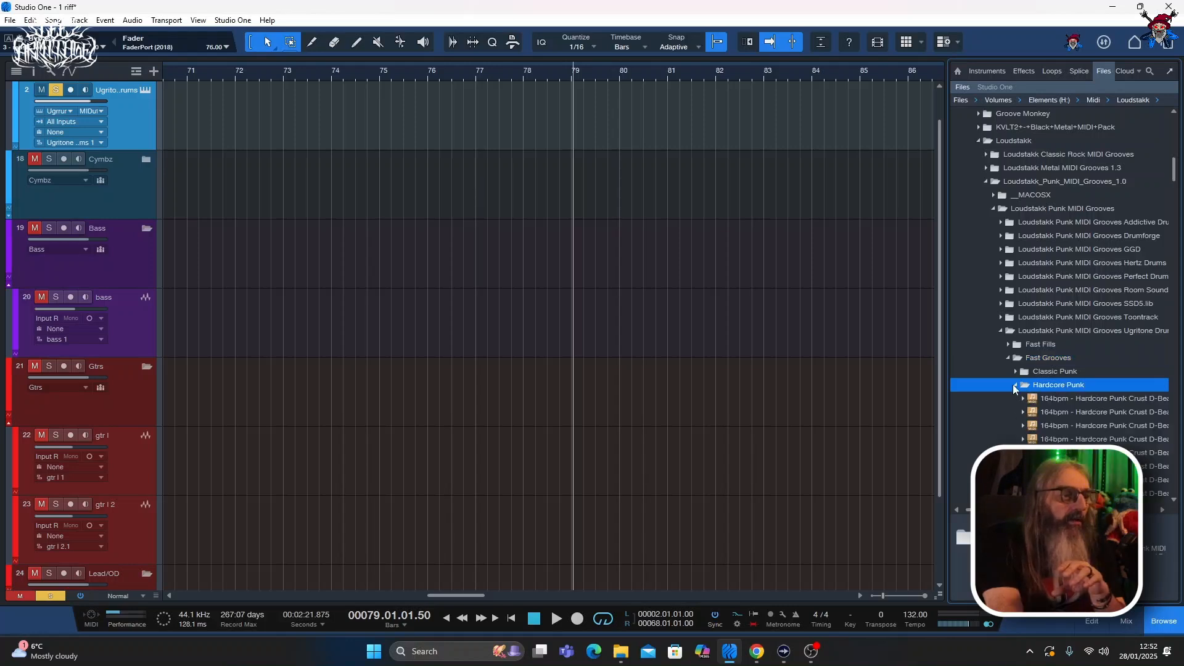
left_click(1117, 414)
left_click_drag(1117, 414, 459, 124)
key("space")
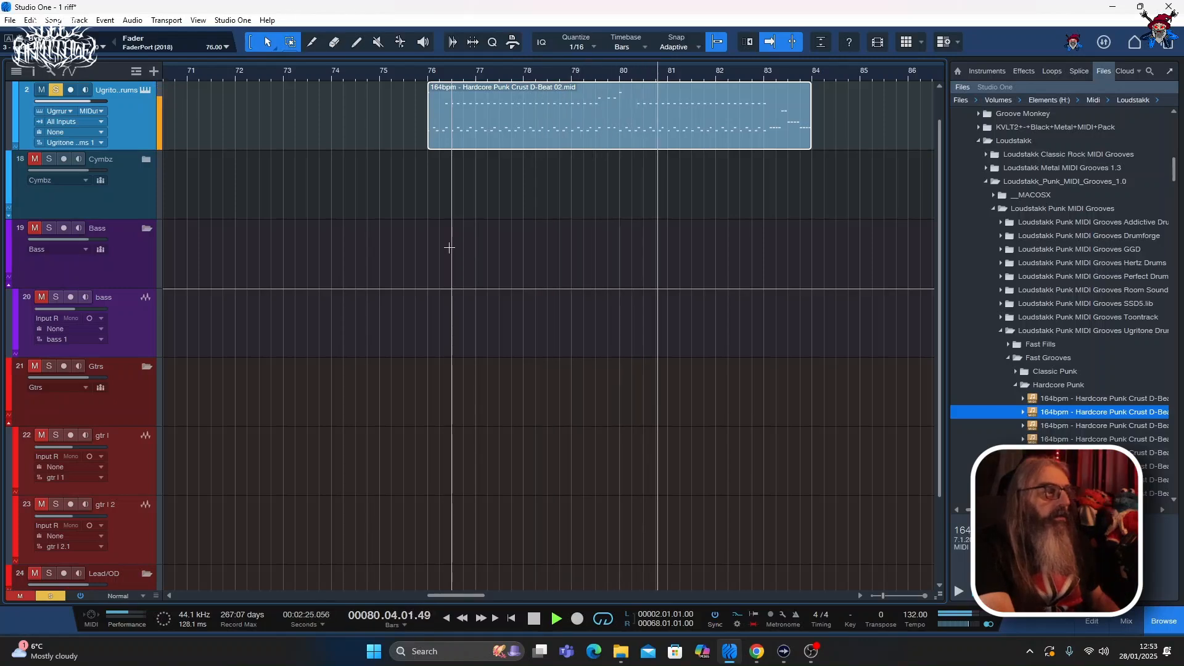
key("space")
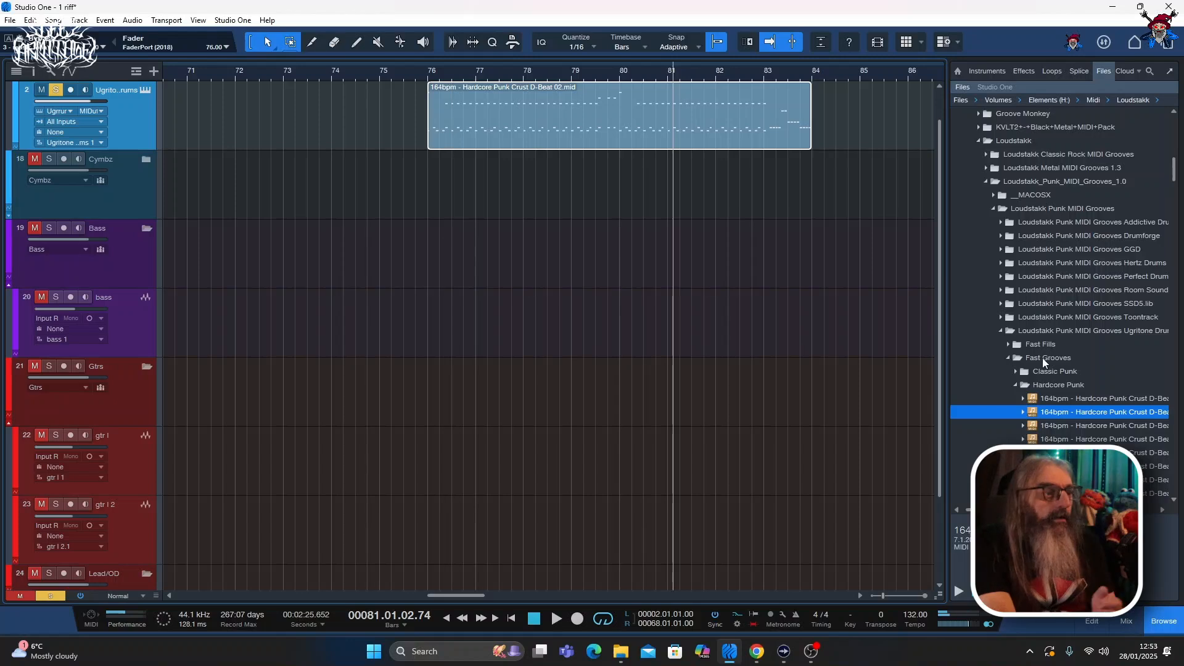
- Check the Fast Fills folder and play the drum track from bar 71, from Ska Punk Chill Intro 01 into the Hardcore Punk D-Beat groove
left_click(1015, 345)
mouse_move(1055, 362)
left_mouse_down()
mouse_move(1094, 358)
mouse_move(555, 259)
mouse_move(349, 113)
mouse_move(944, 426)
mouse_move(1071, 378)
mouse_move(1050, 345)
left_mouse_up()
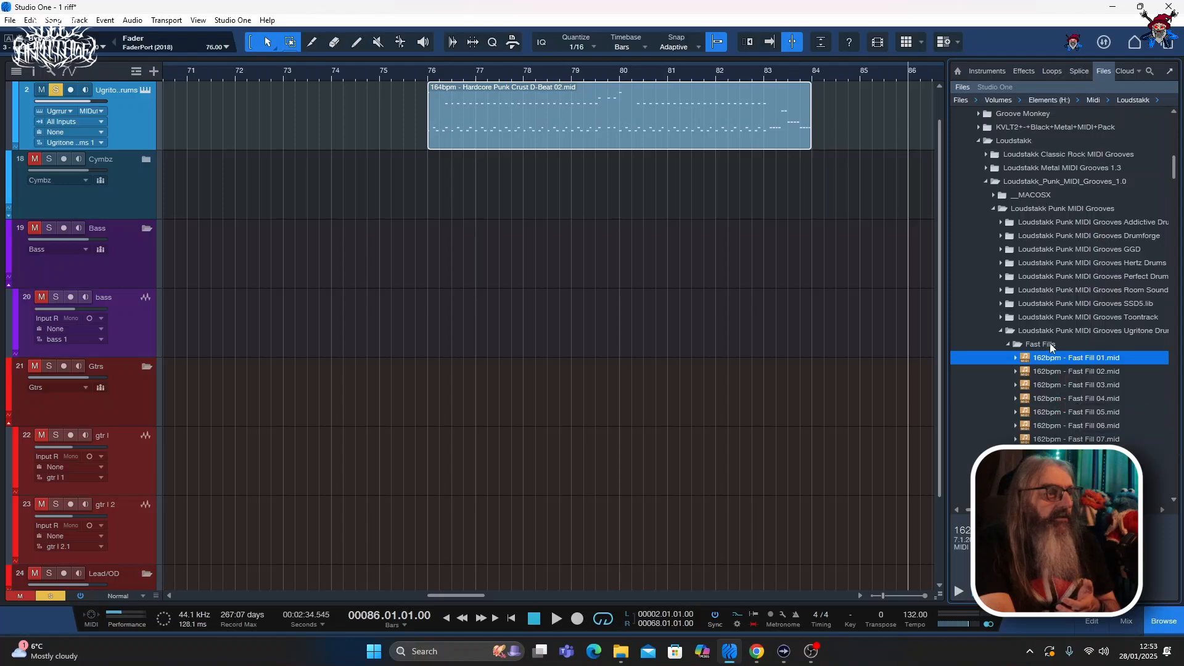
left_click(1010, 345)
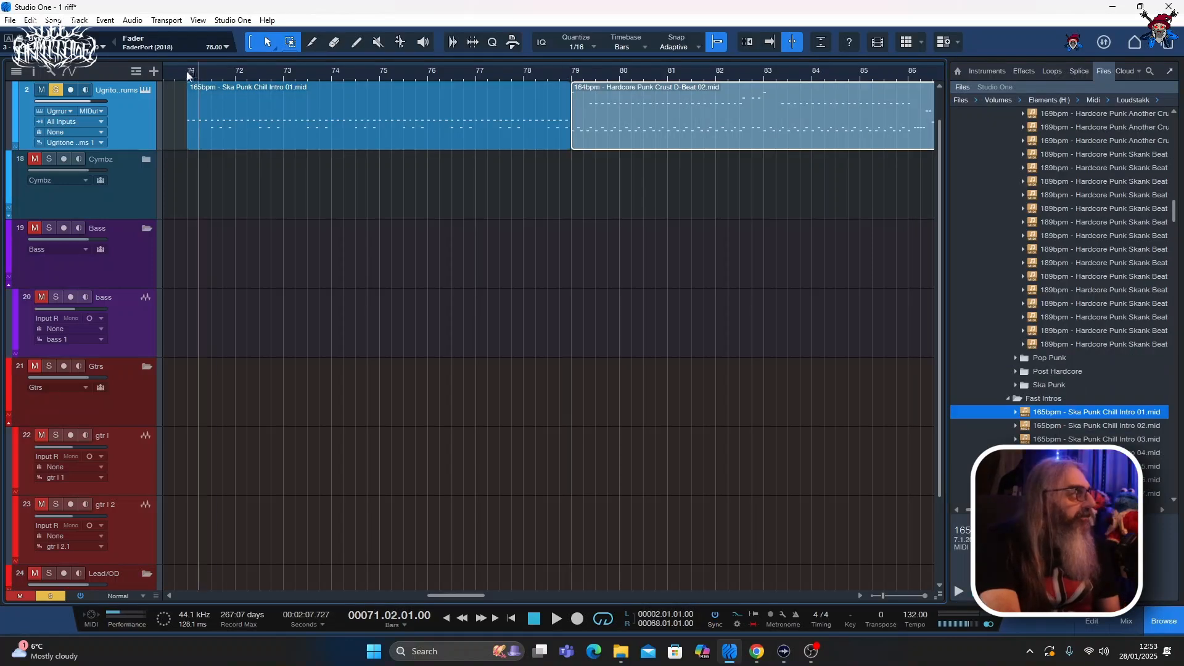
left_click(188, 74)
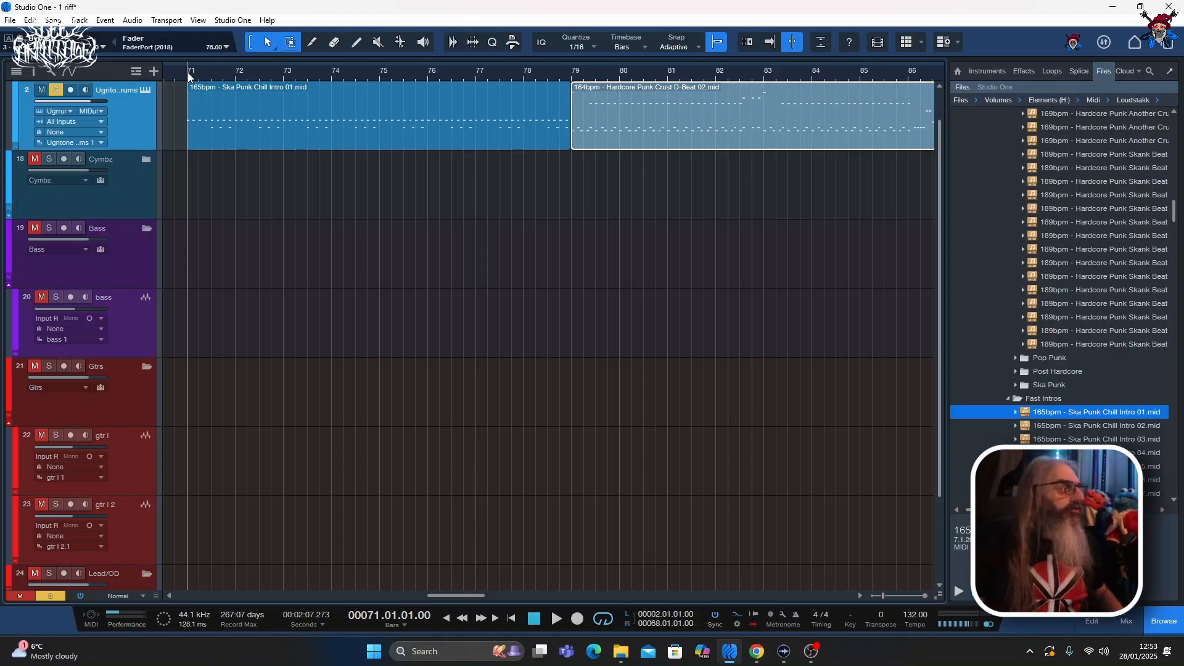
key("space")
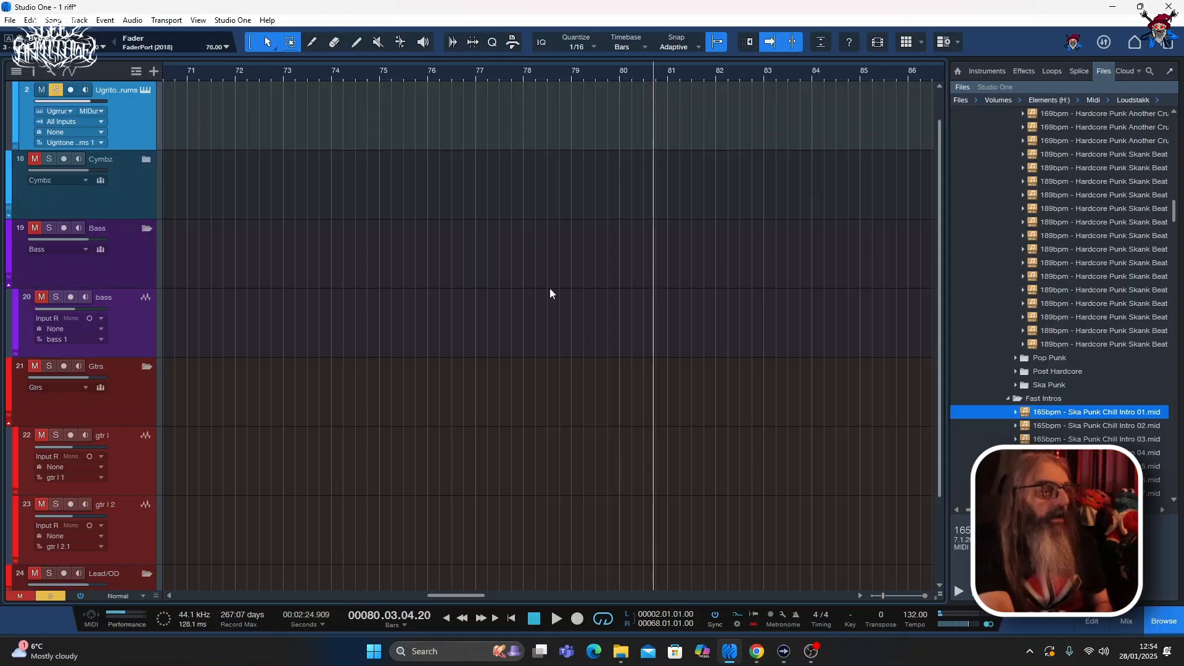
- Audition "164bpm - Pop Punk California Breakdown 01.mid" from the Pop Punk folder at bar 76 of the drum track, and delete it
scroll(1019, 201, "up", 10)
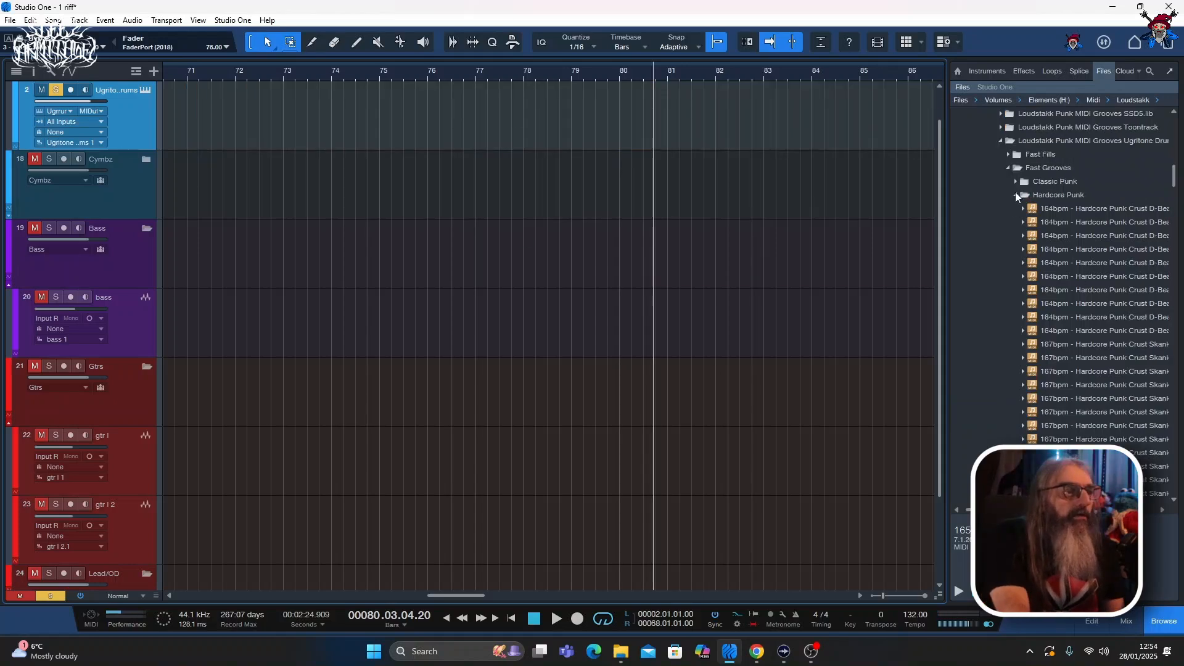
left_click(1015, 192)
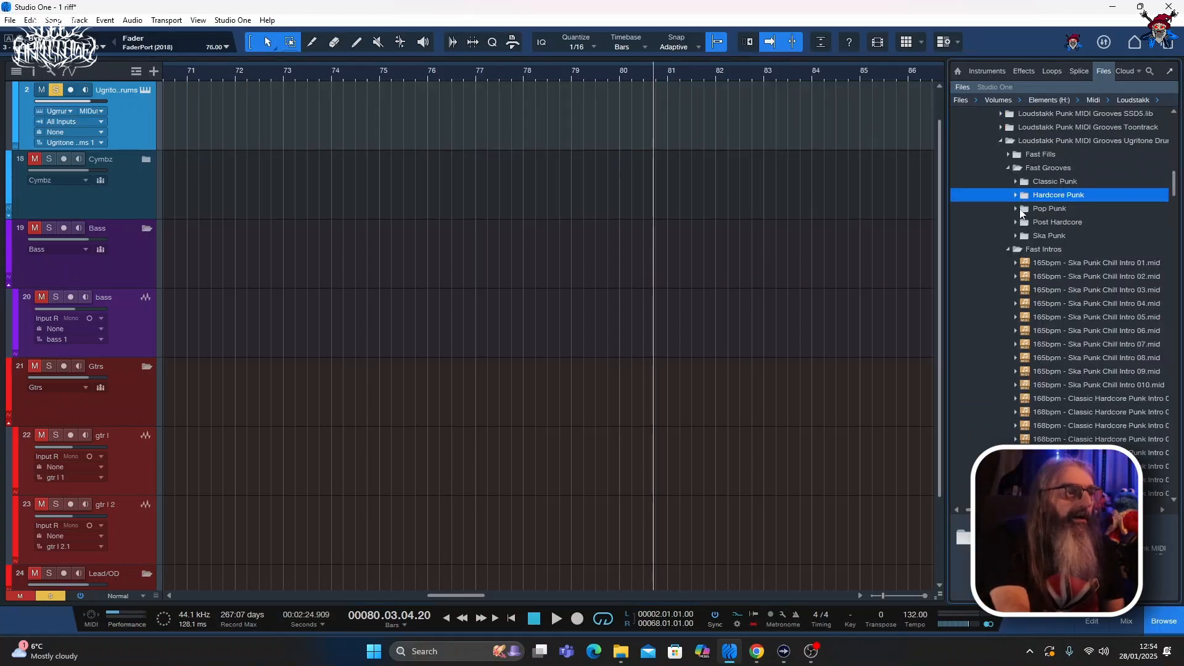
left_click(1016, 209)
left_click(1079, 222)
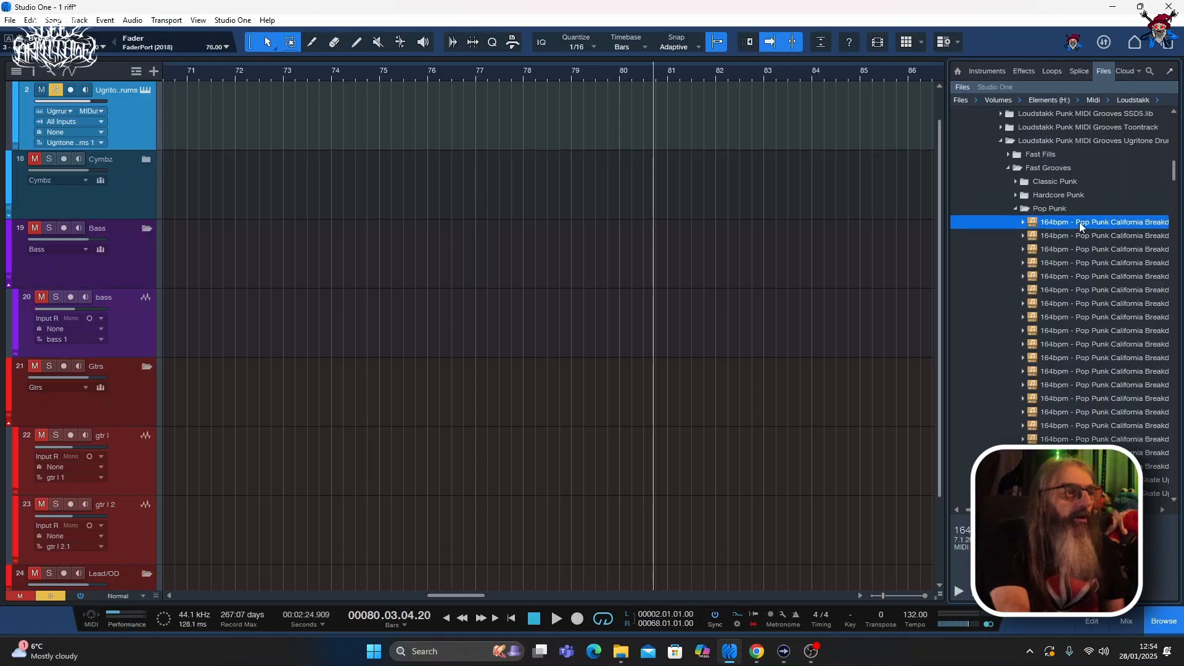
left_click_drag(1079, 222, 441, 159)
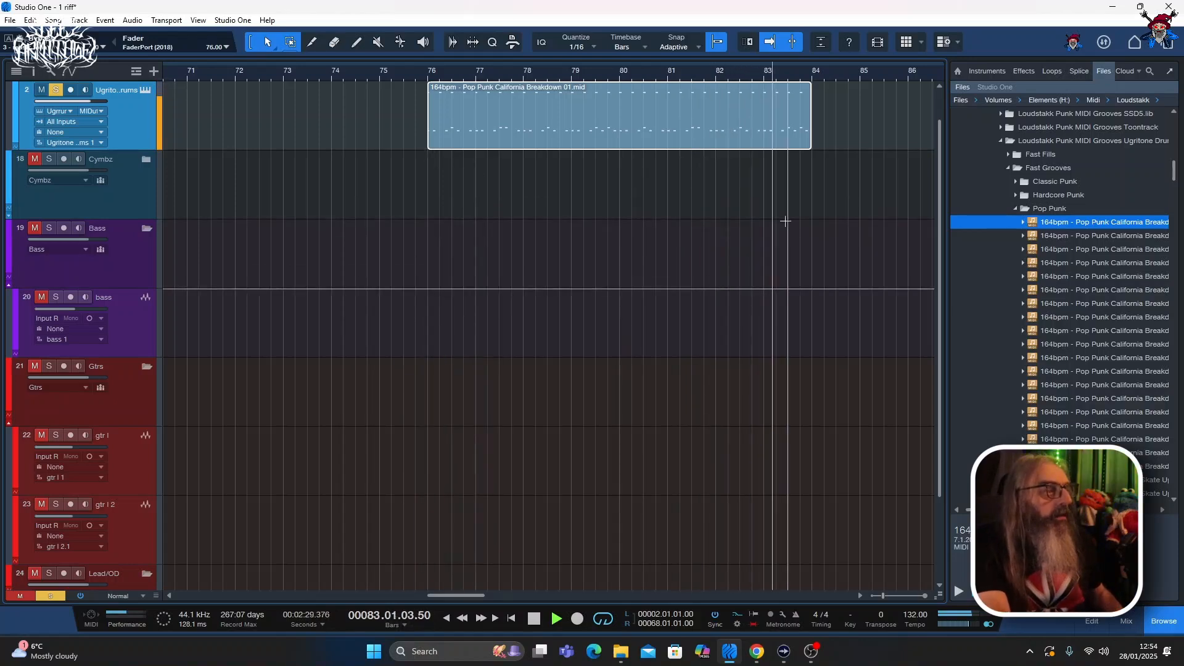
key("space")
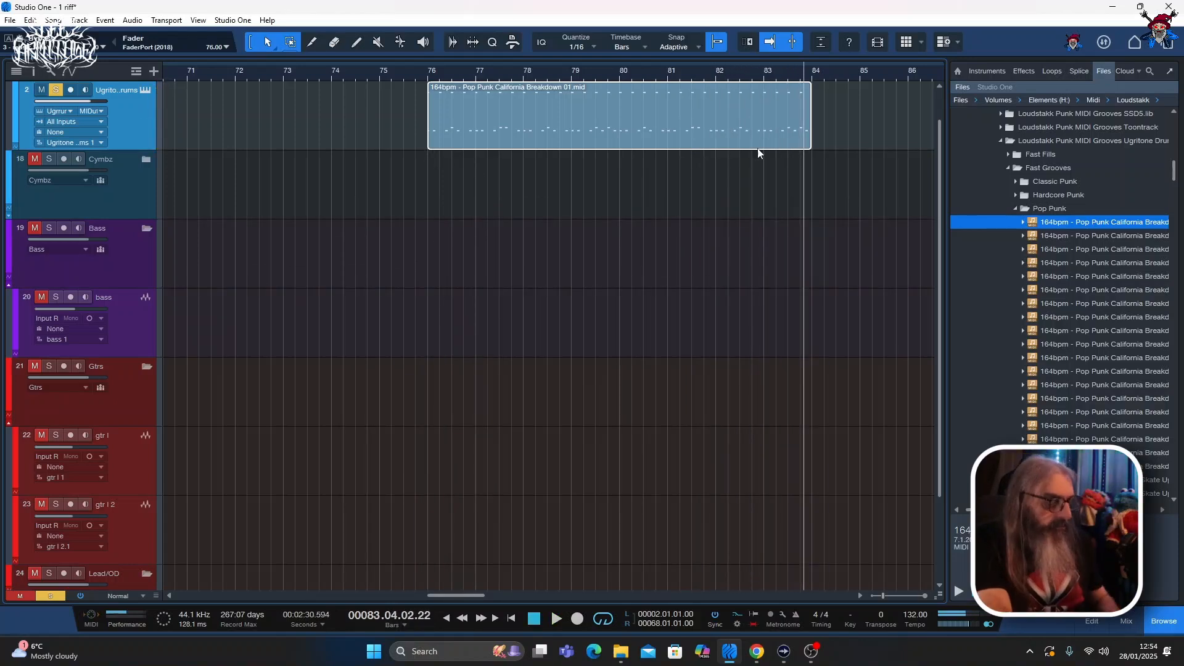
key("Delete")
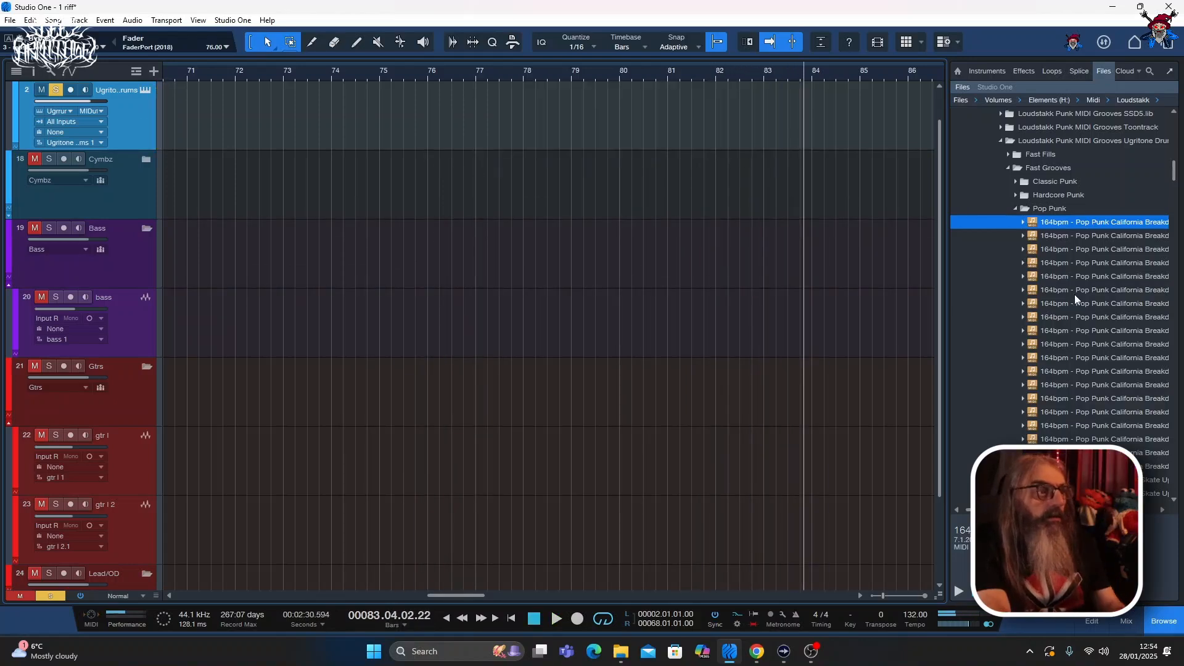
- Place "168bpm - Post Hardcore Reverse Breakdown 01.mid" from the Post Hardcore folder at bar 75 of the drum track, play it and return to its start
left_click(1014, 209)
left_click(1016, 222)
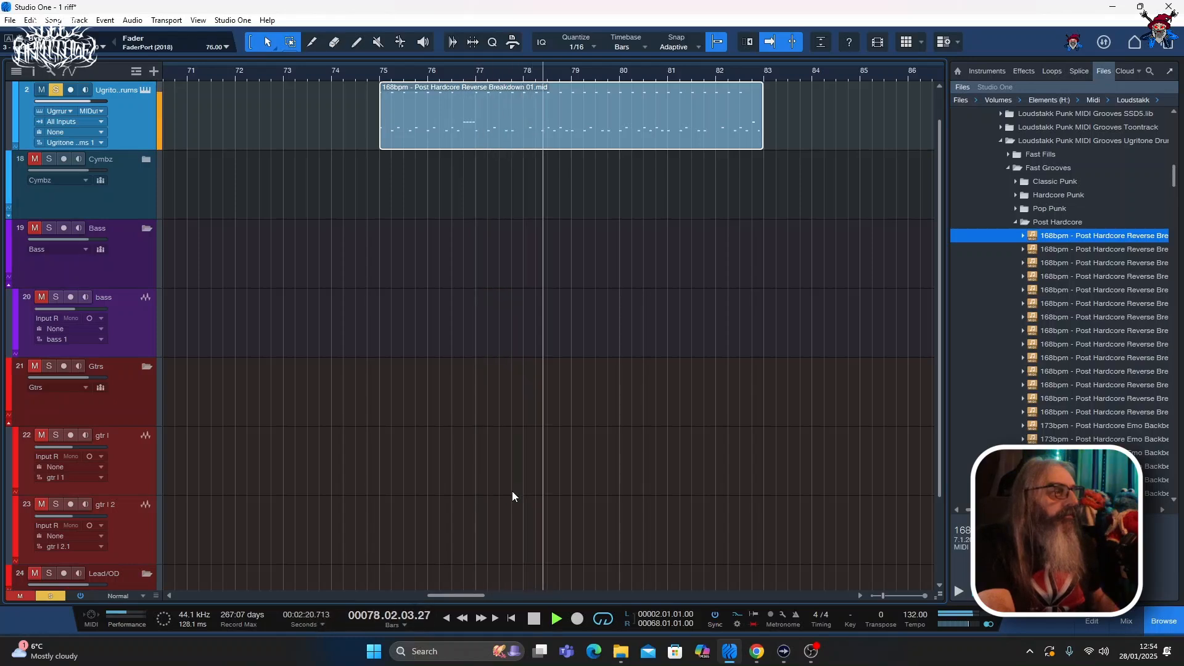
left_click(539, 617)
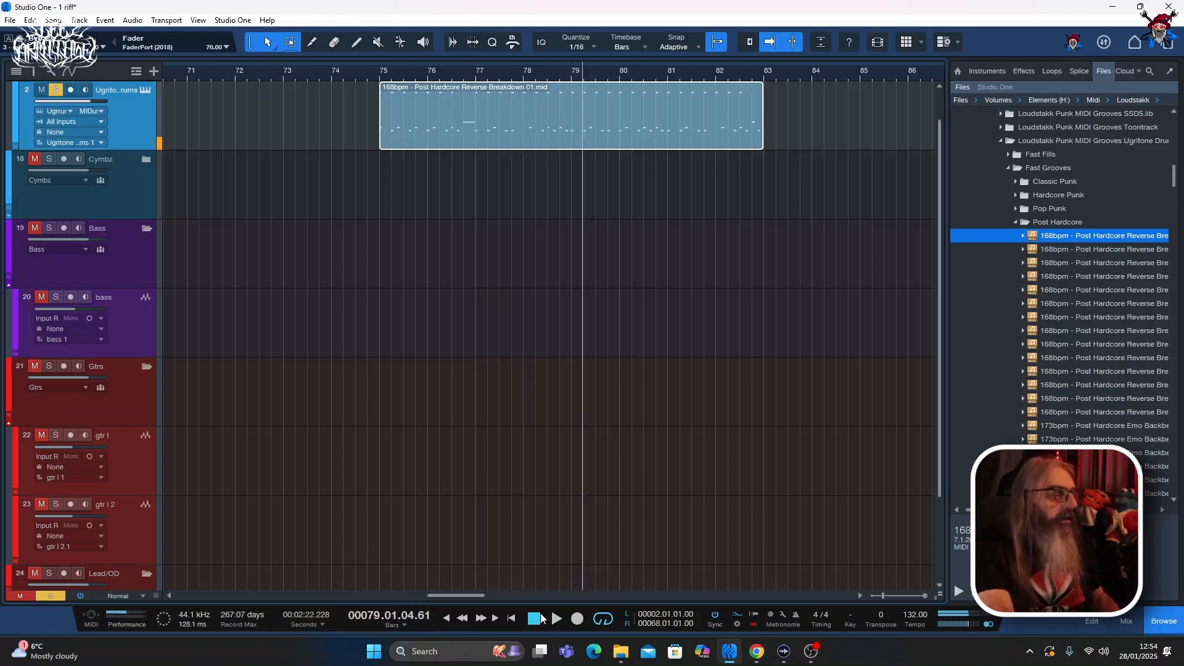
left_click(540, 617)
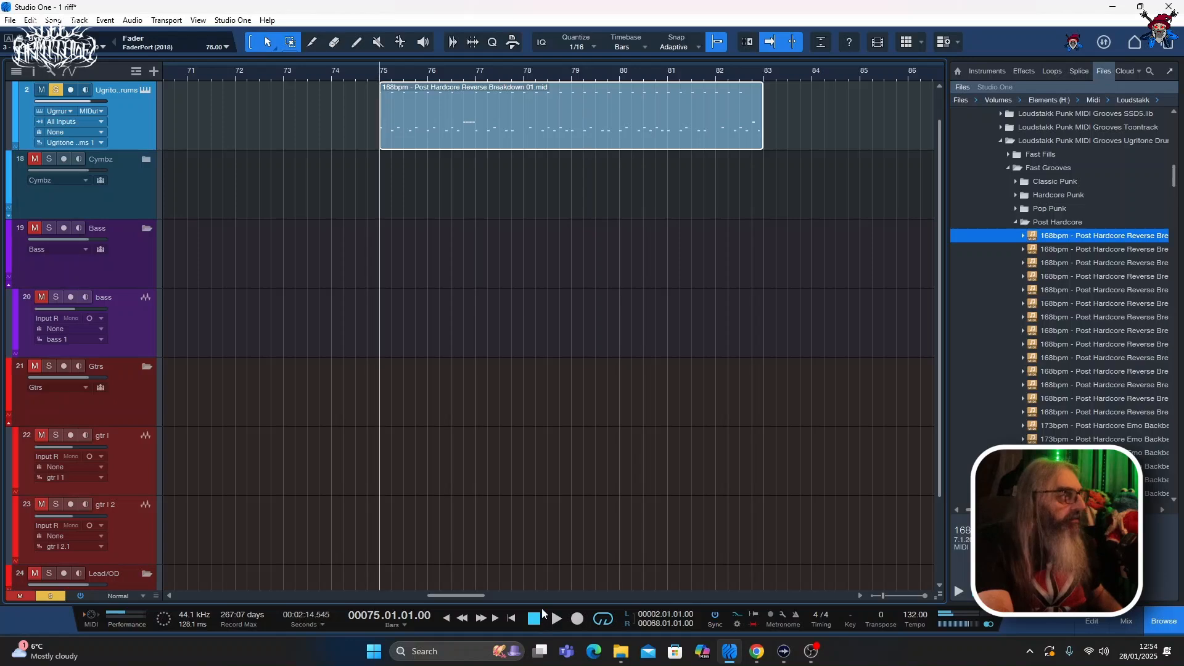
- Show the tempo track, set the tempo from bar 75 to 168 and play the Post Hardcore groove
left_click(152, 72)
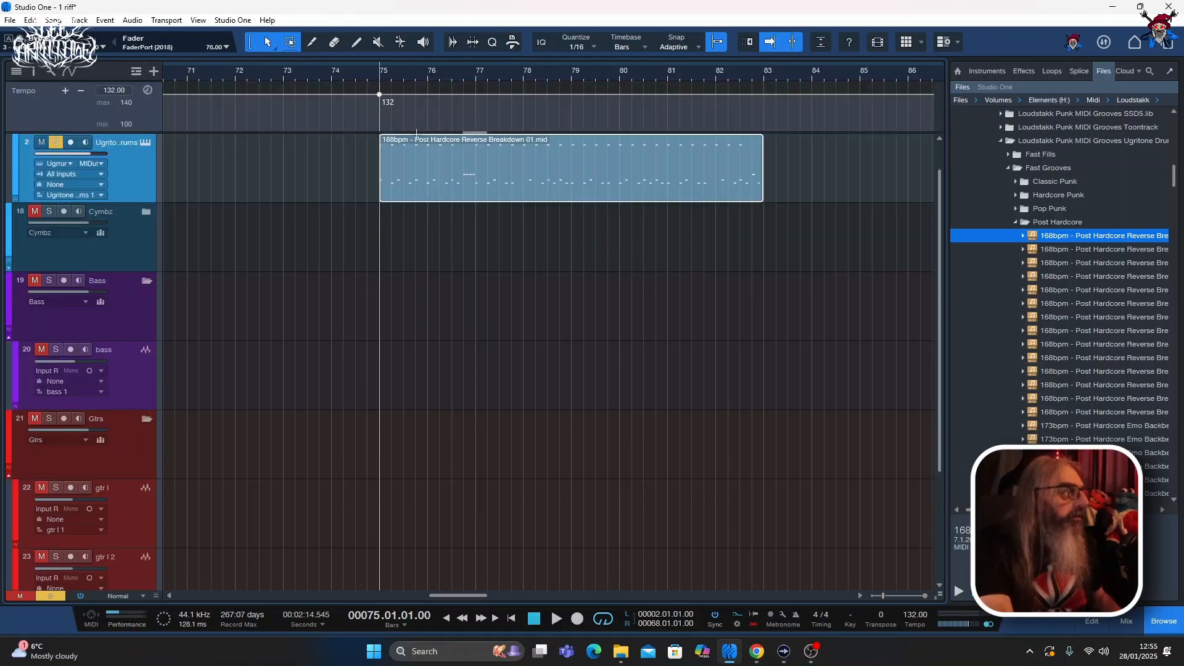
key("space")
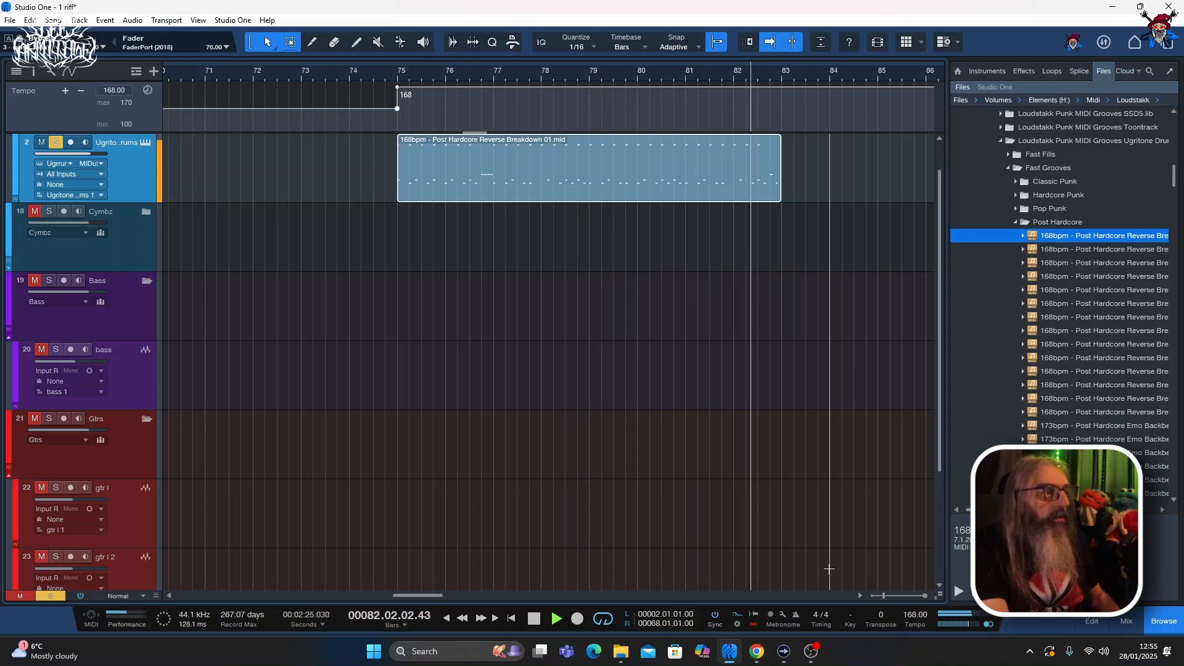
key("space")
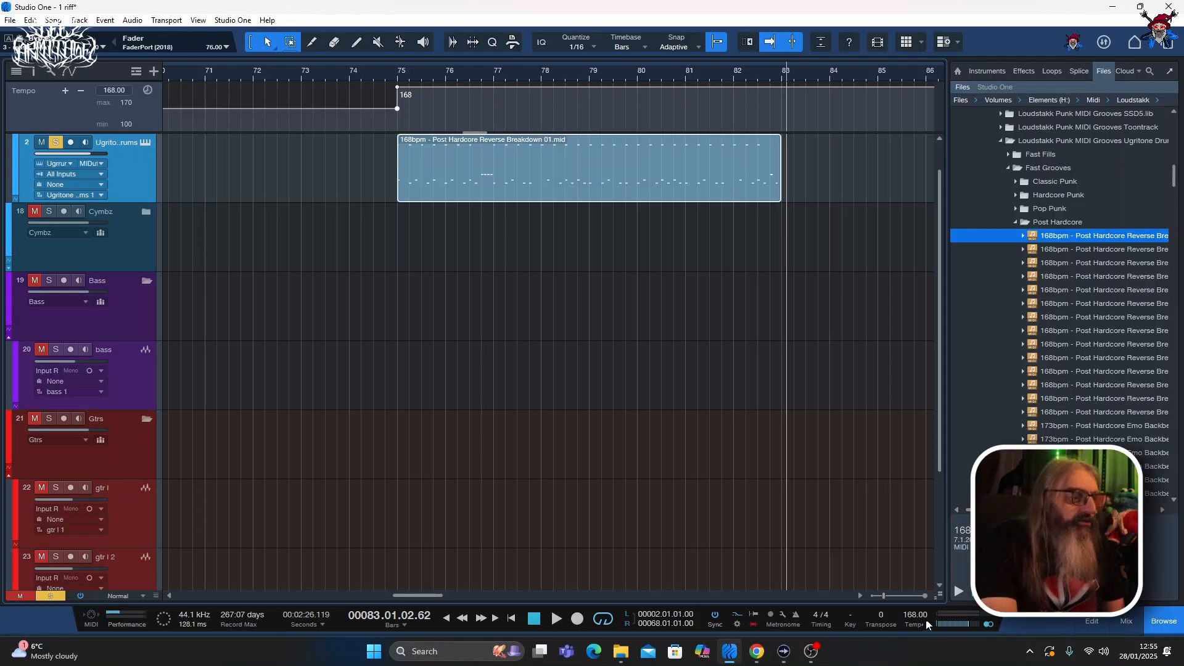
- Lower the tempo from bar 75 to 151 and play the end of the Post Hardcore groove
left_click_drag(914, 616, 867, 618)
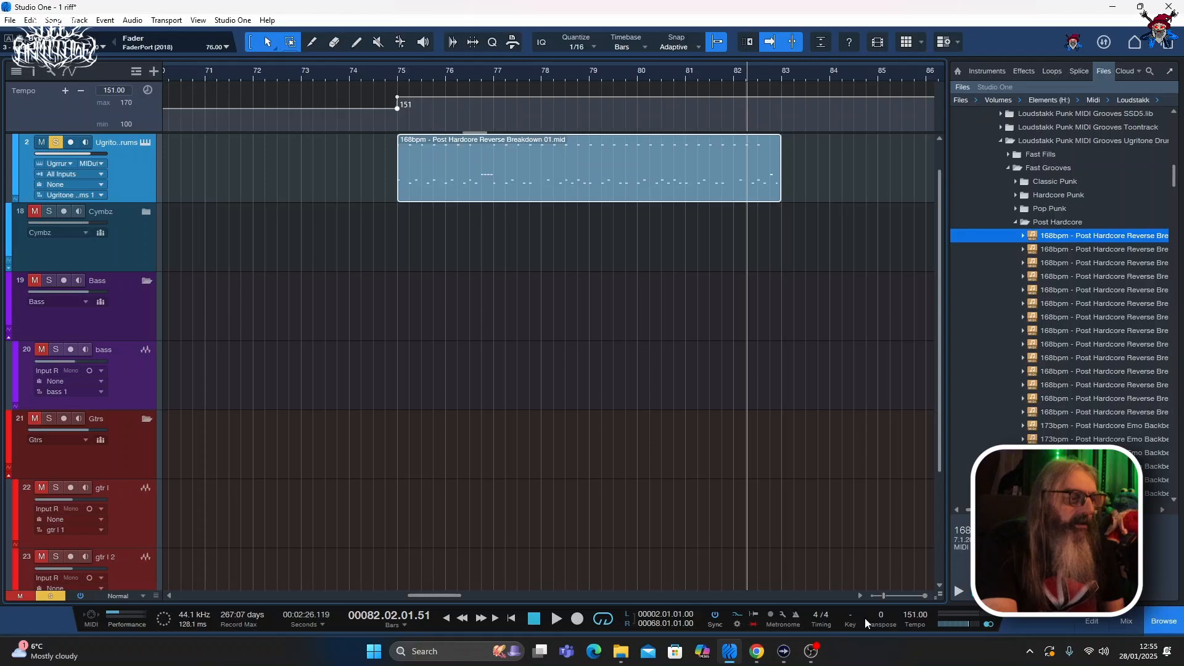
key("space")
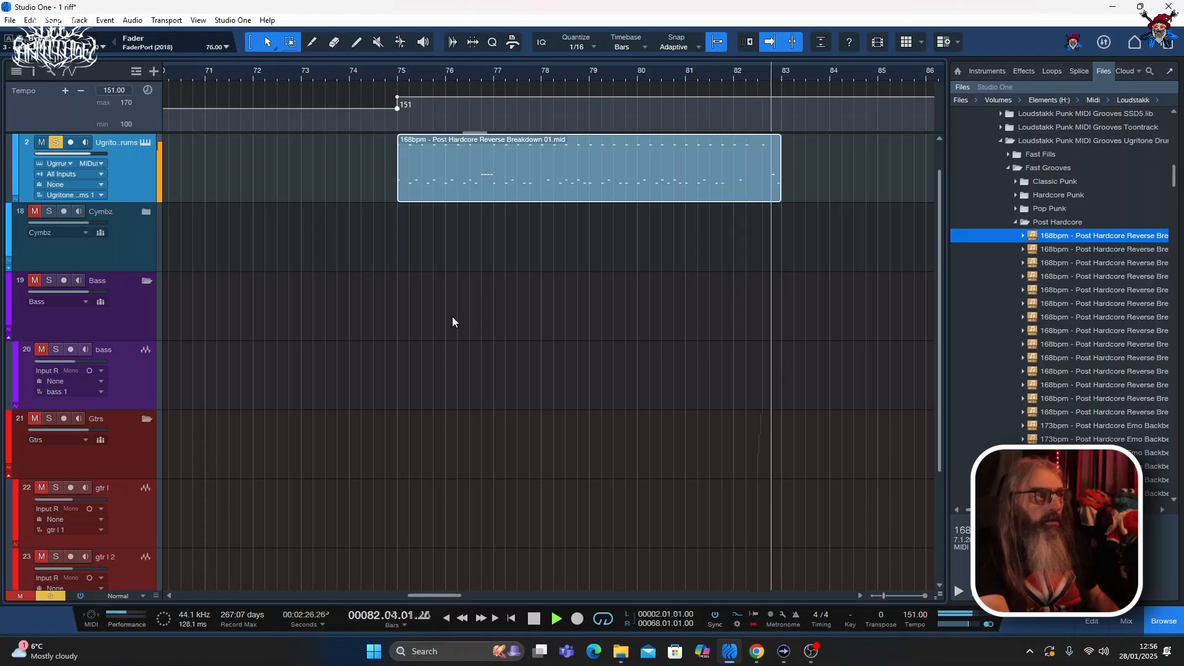
- Raise the tempo from bar 75 to 175 and play the Post Hardcore groove from its start
key("space")
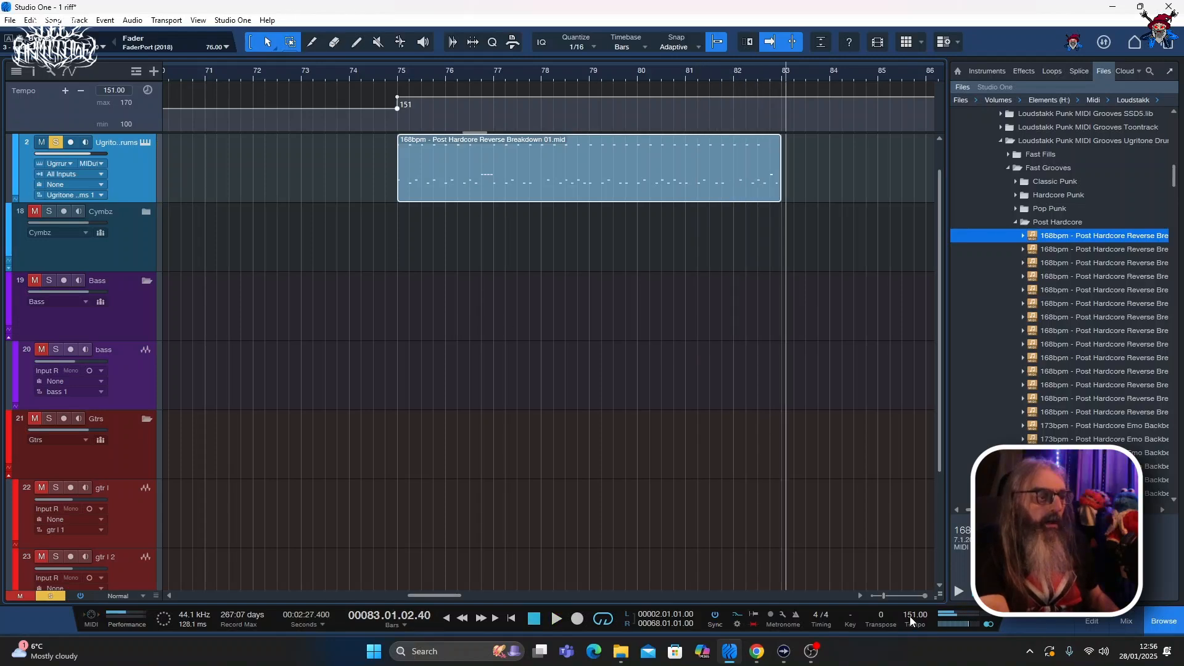
scroll(910, 616, "up", 16)
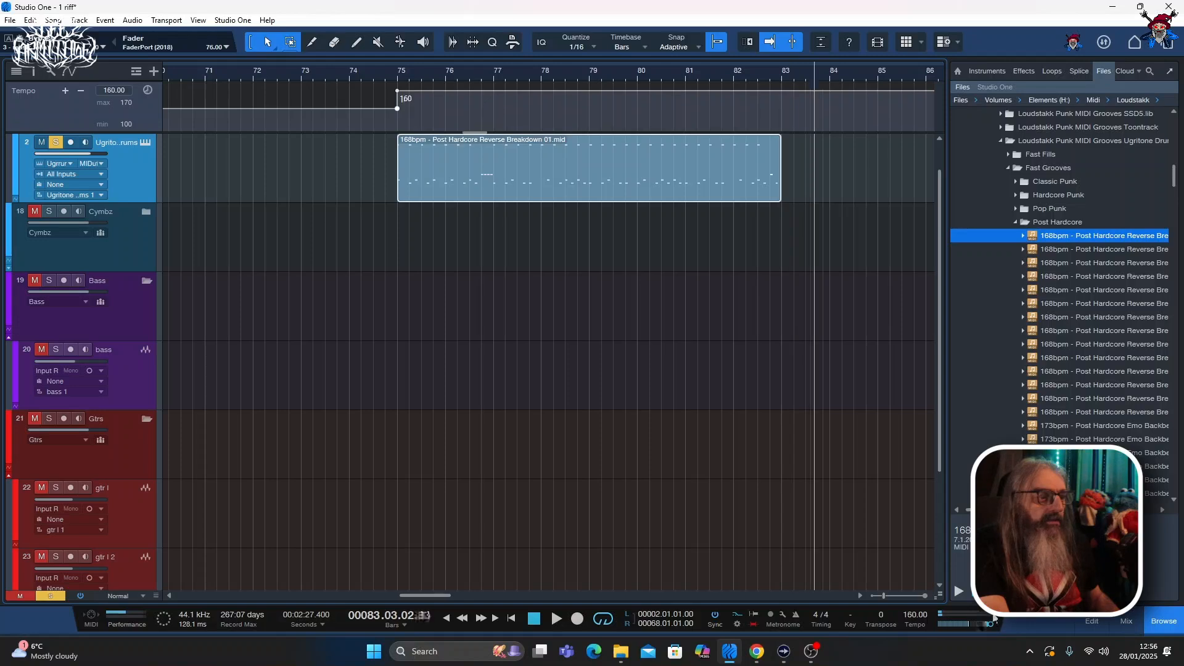
scroll(915, 616, "up", 7)
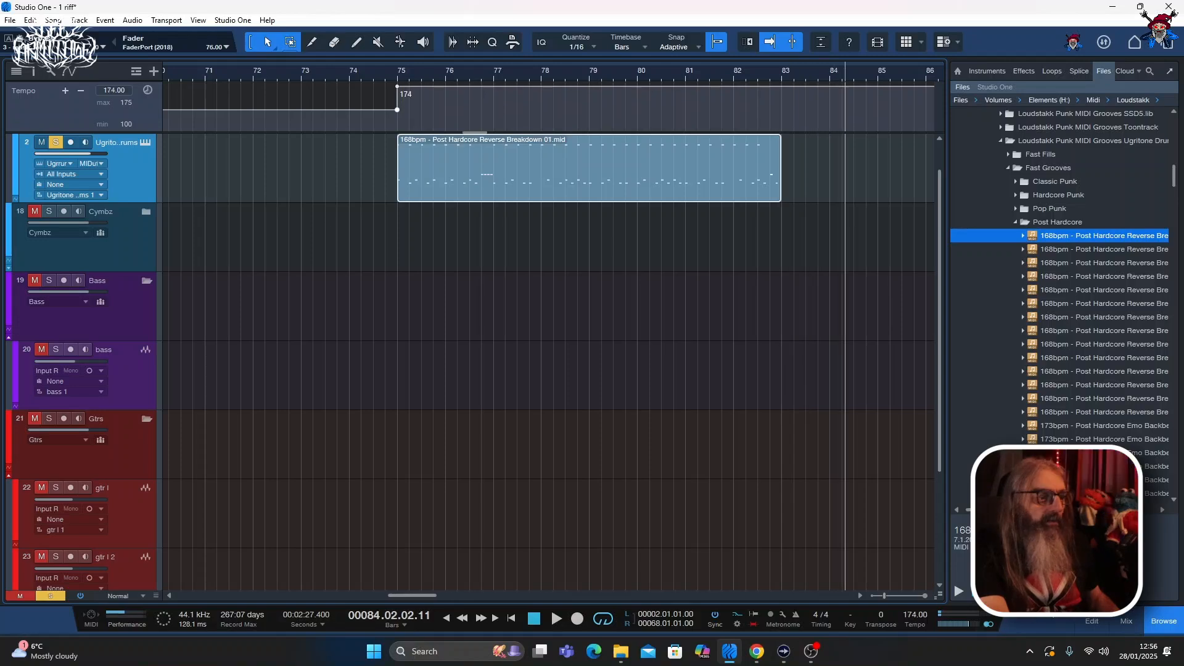
scroll(916, 616, "up", 1)
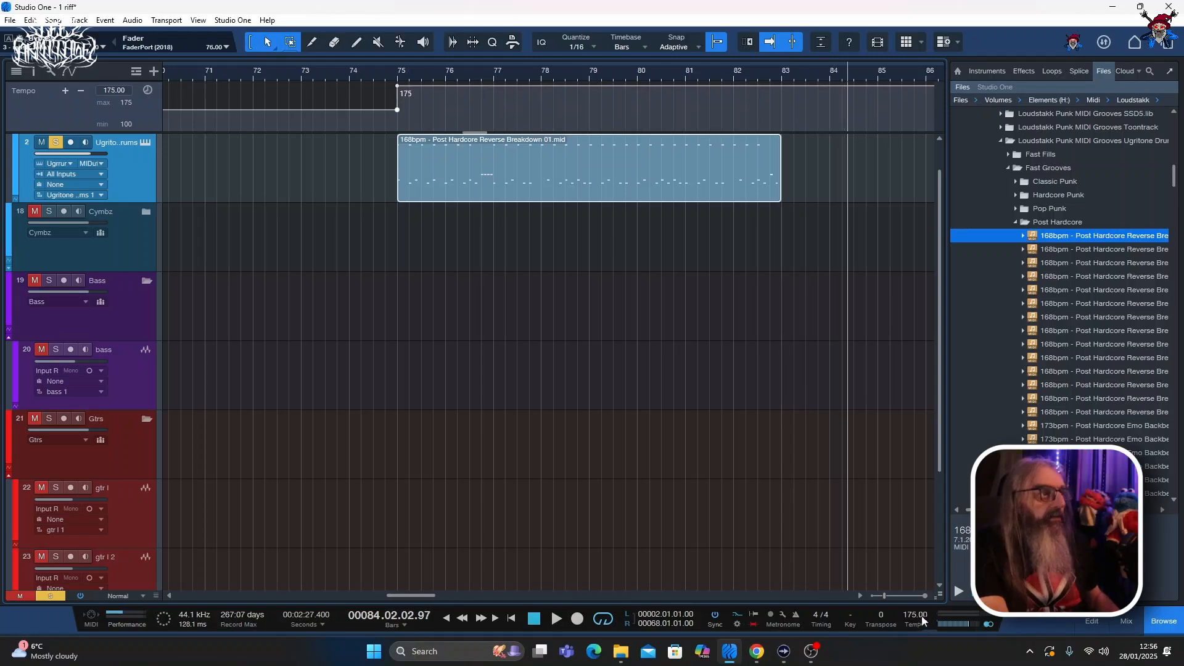
left_click(400, 70)
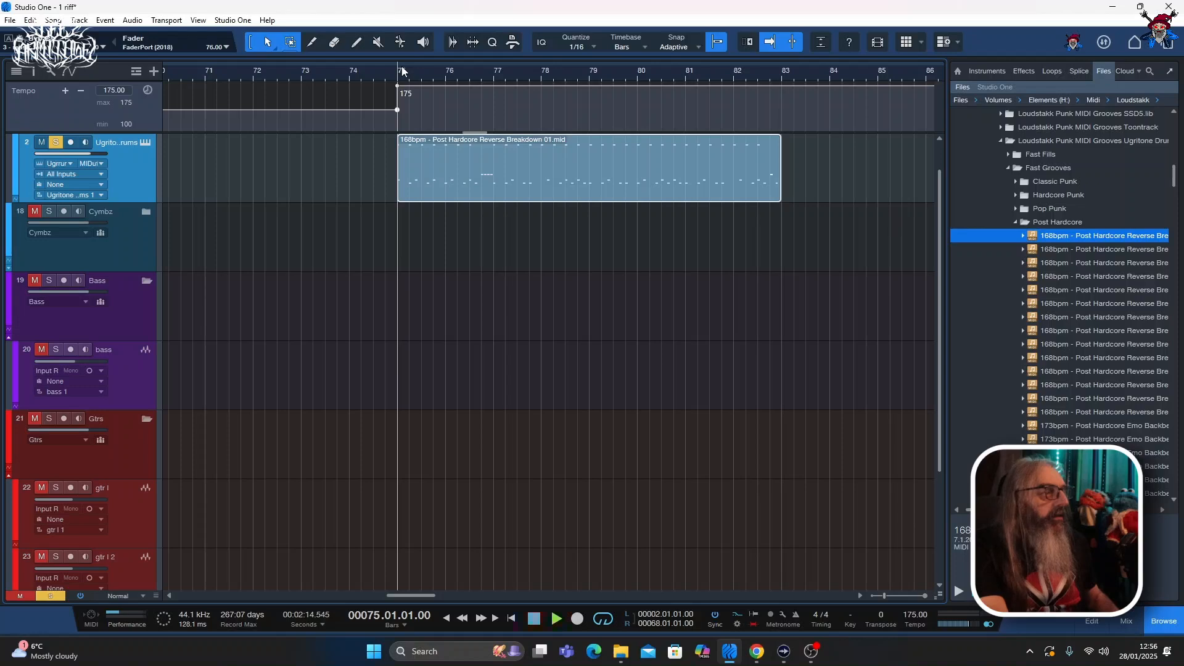
key("space")
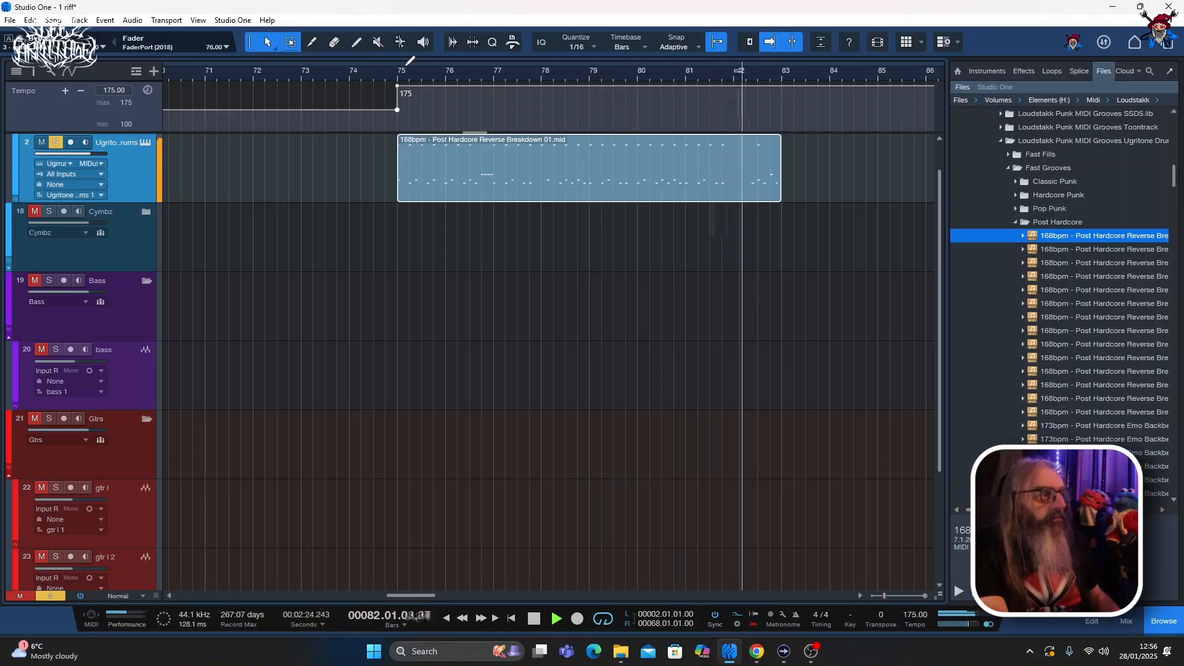
key("space")
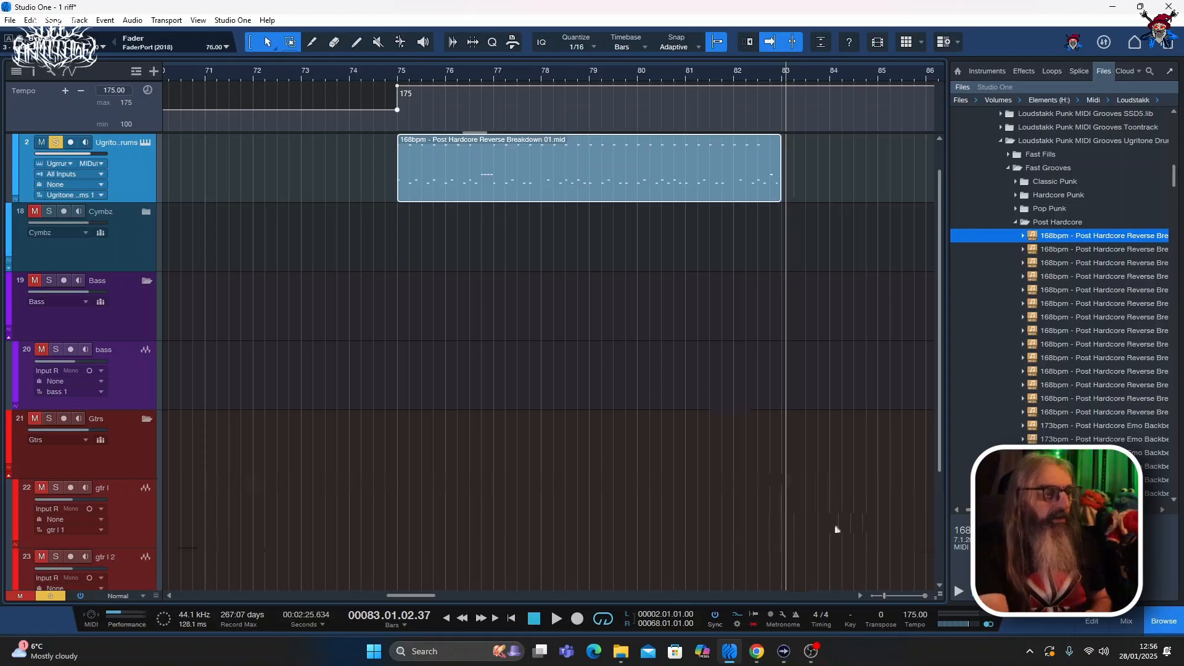
- Set the tempo from bar 75 to 200 and play the Post Hardcore groove through from its start
left_click_drag(912, 617, 912, 579)
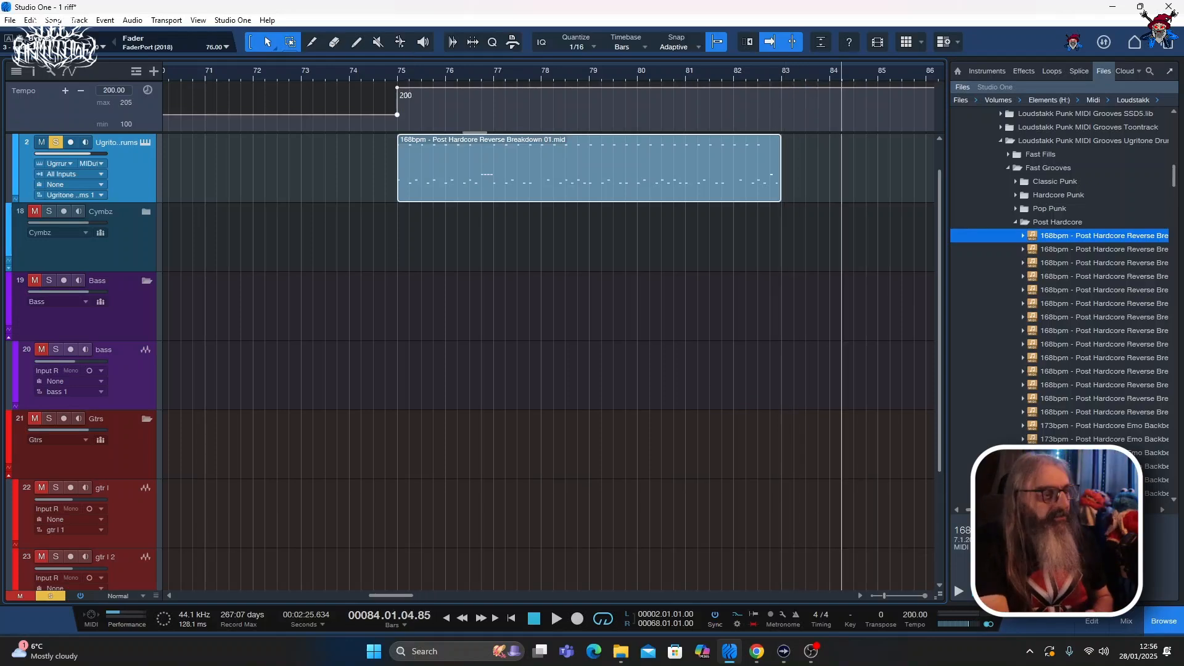
left_click(400, 75)
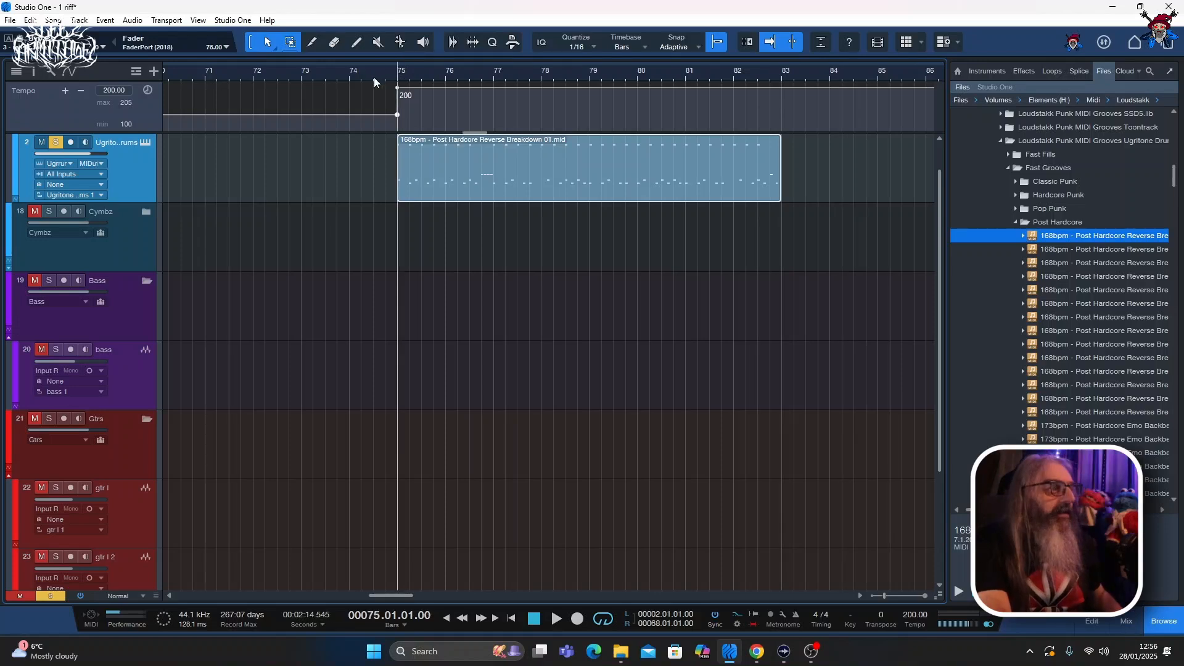
key("space")
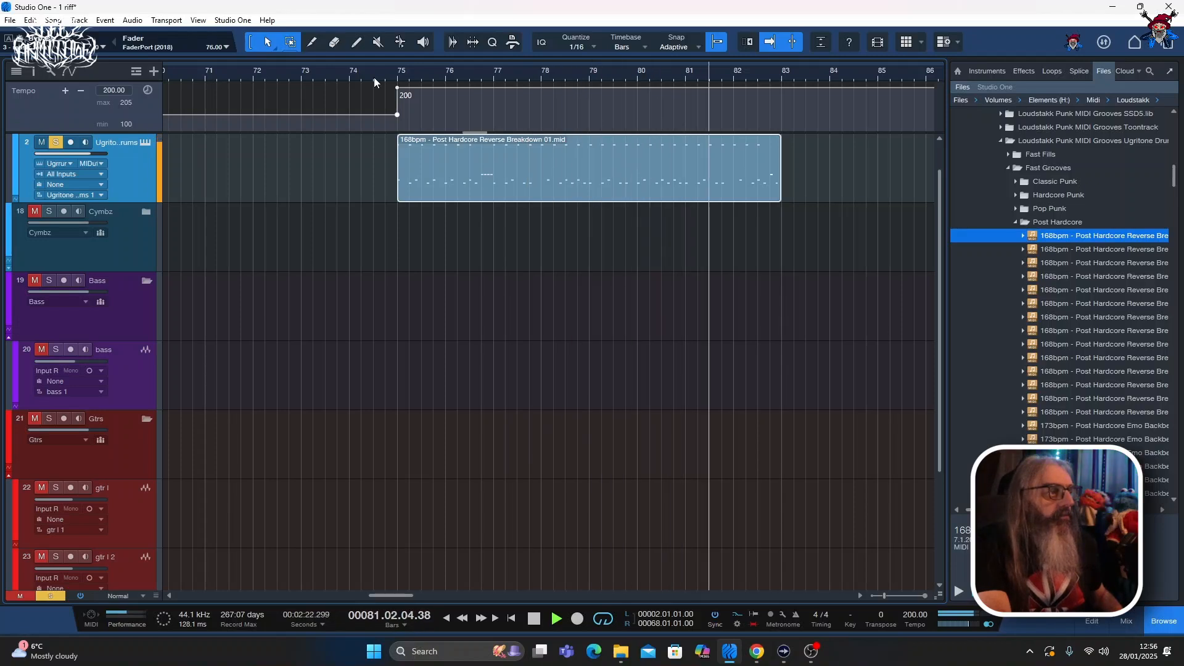
key("space")
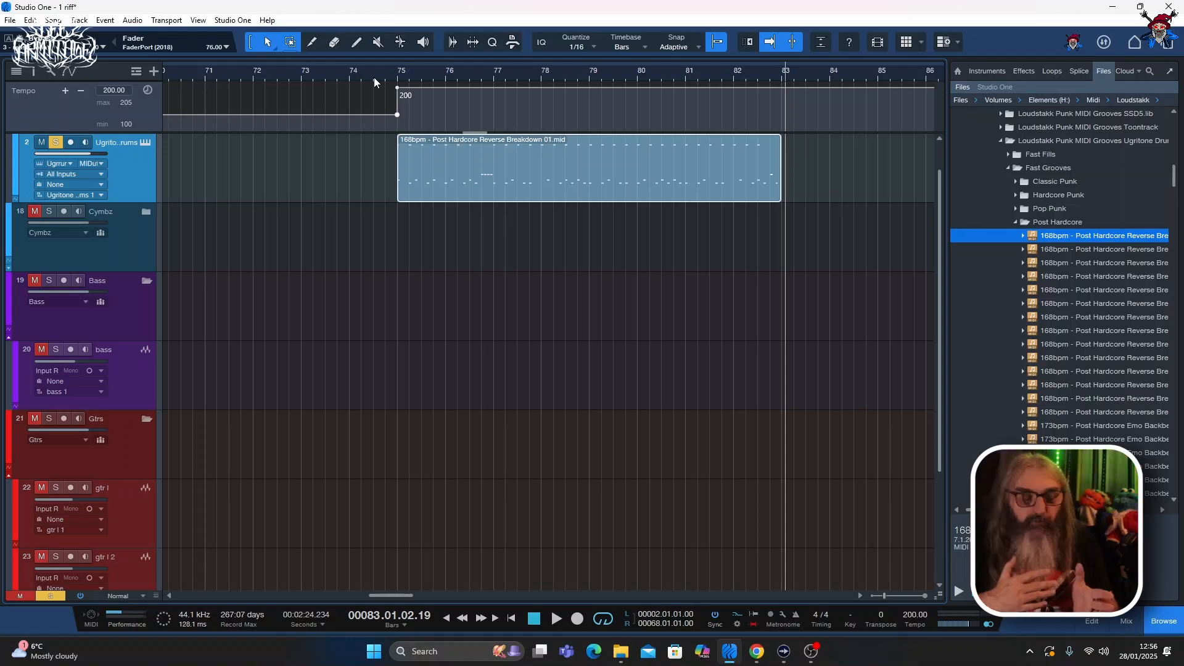
- Increase the tempo from bar 75 to 240 and play the whole Post Hardcore groove again
left_click_drag(915, 616, 1035, 619)
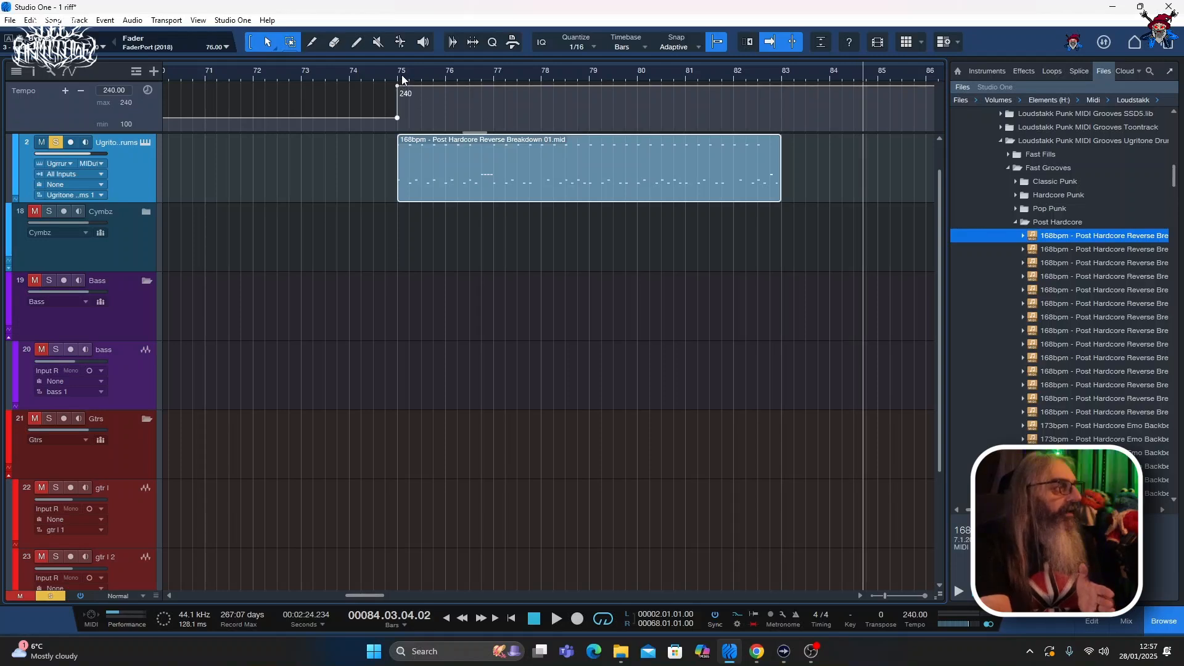
left_click(399, 76)
key("space")
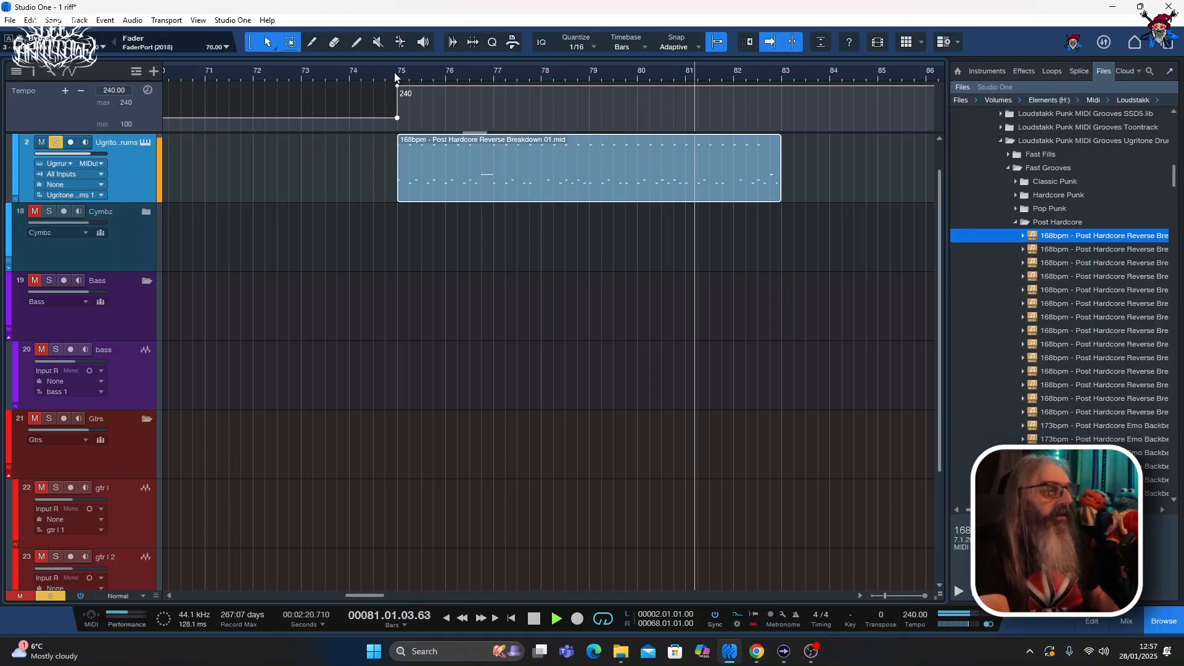
key("space")
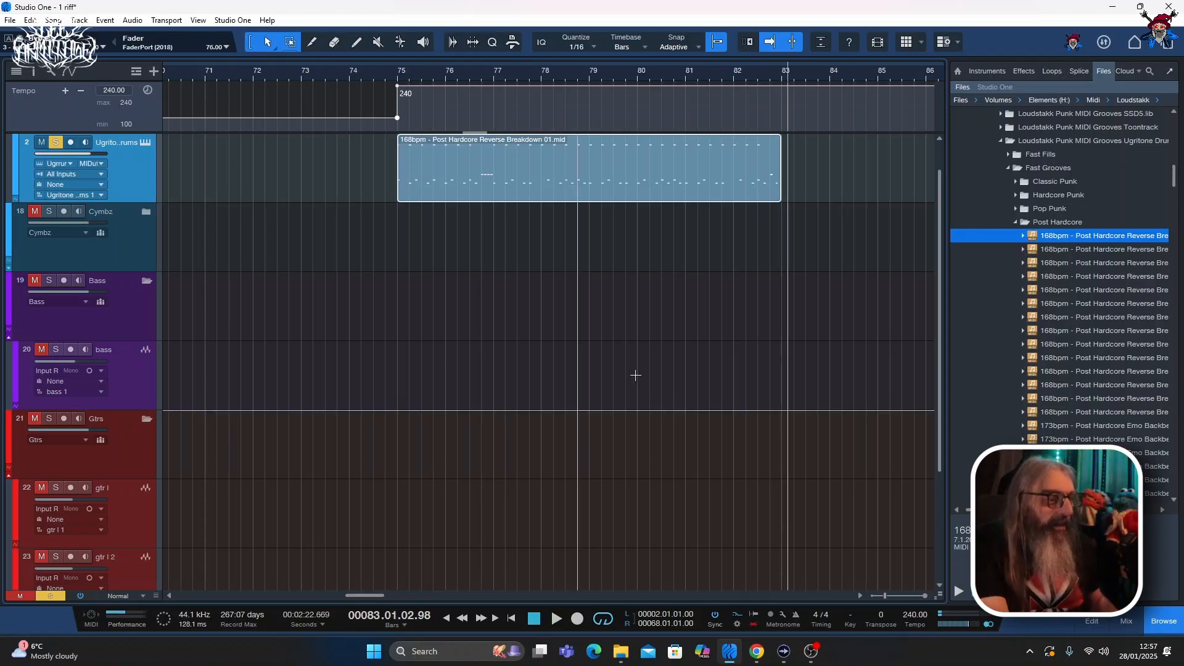
- Audition "164bpm - Ska Punk DoubleKick Up Beat 01.mid" just after bar 75 of the drum track at tempo 164, and delete it
left_click_drag(919, 621, 496, 651)
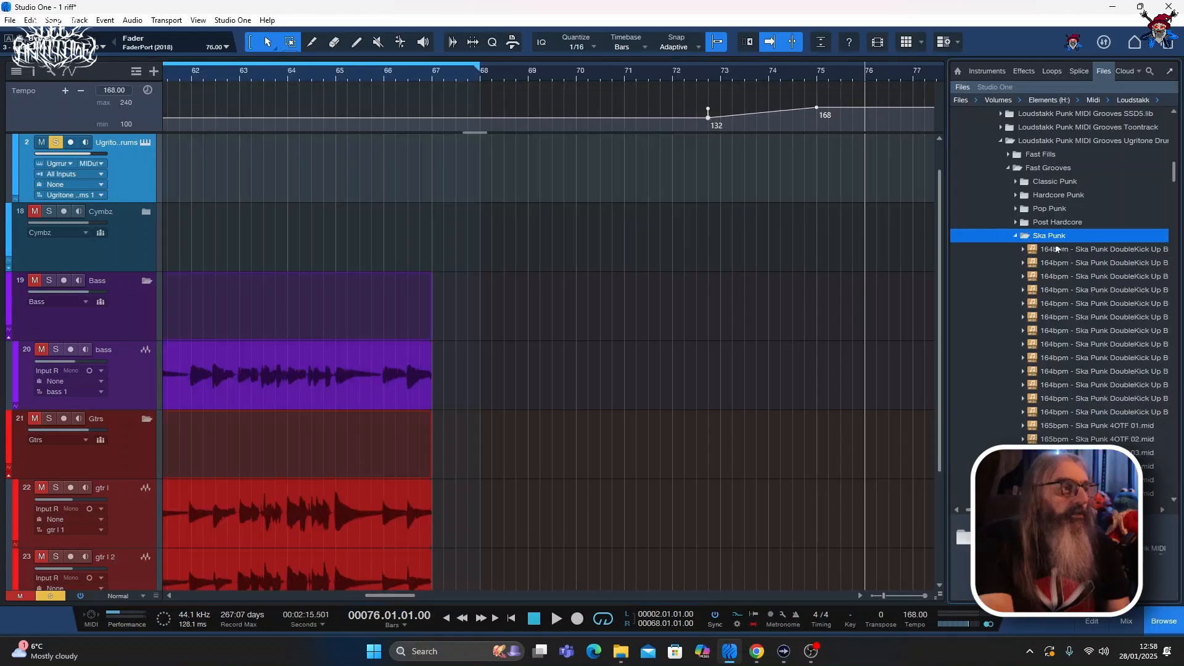
left_click_drag(1058, 249, 849, 156)
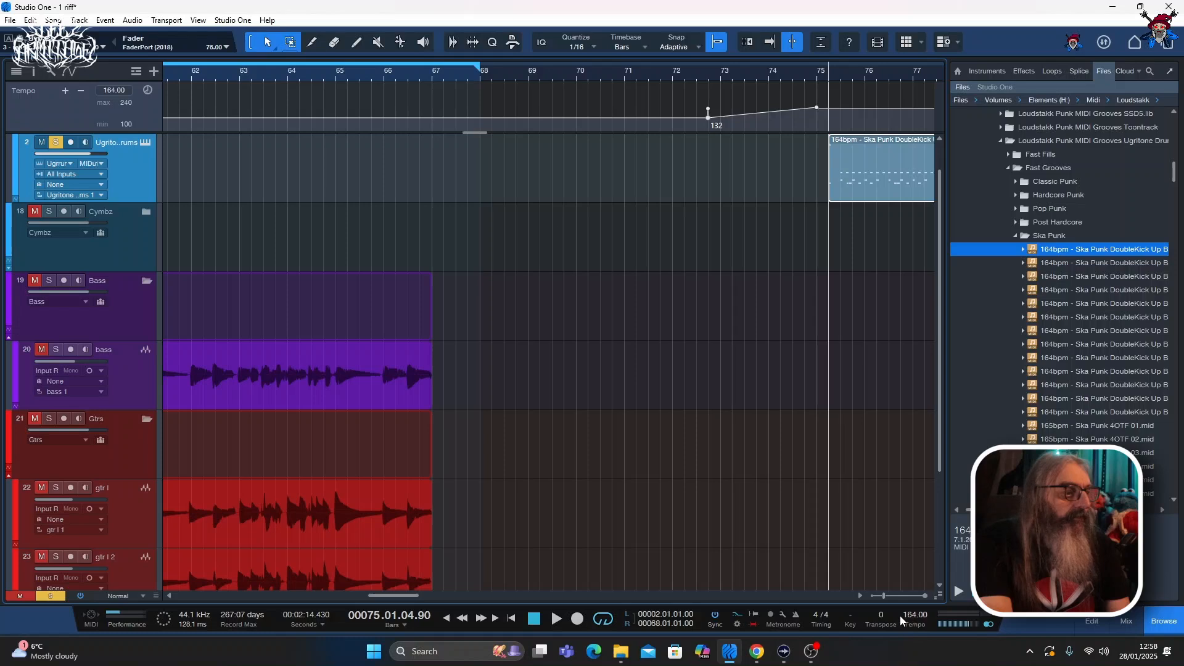
key("f")
key("space")
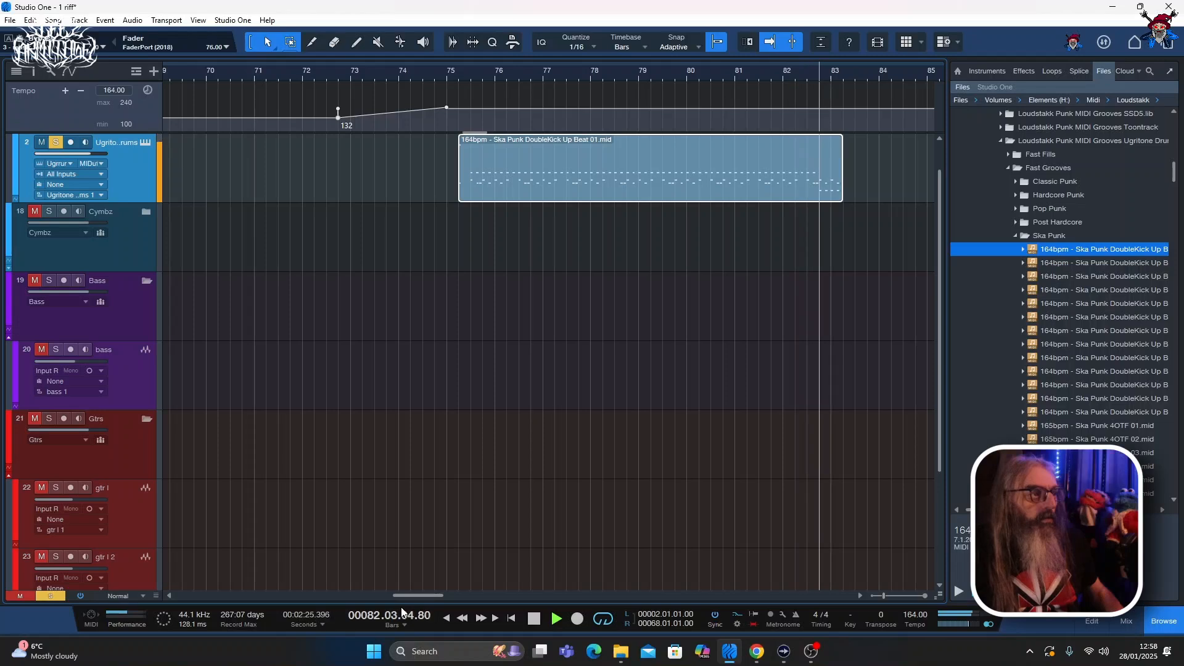
key("space")
key("Delete")
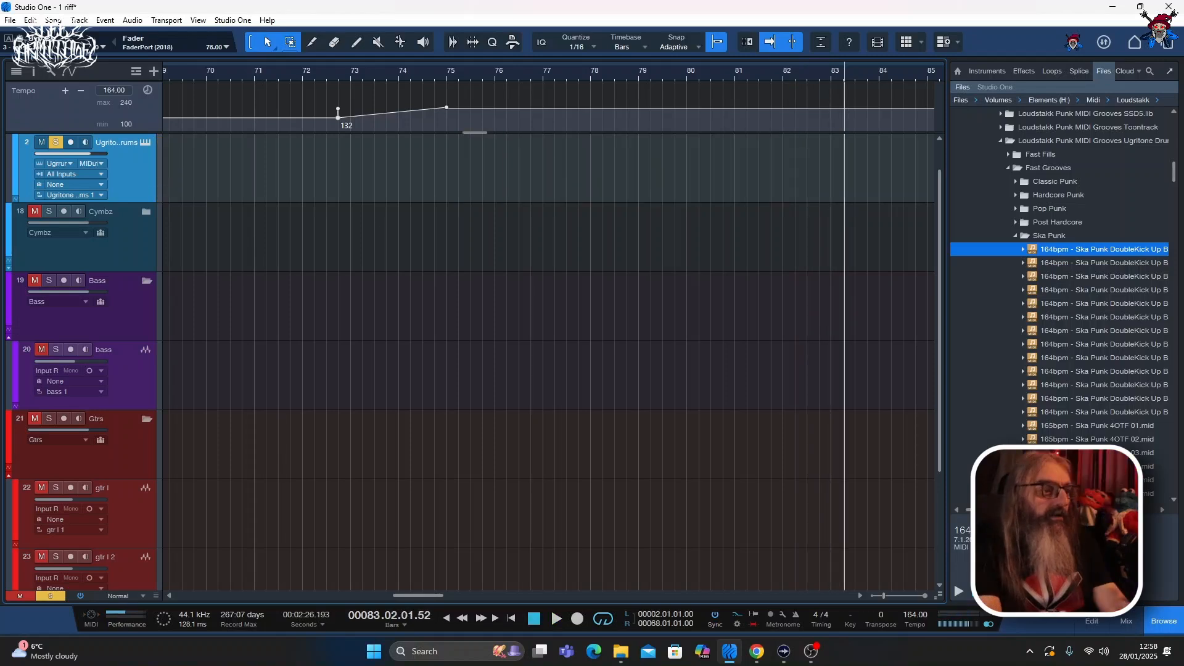
- Place another groove from the Ska Punk folder near bar 75 of the drum track, play it and remove it
left_click(1083, 466)
left_click_drag(840, 363, 466, 179)
key("space")
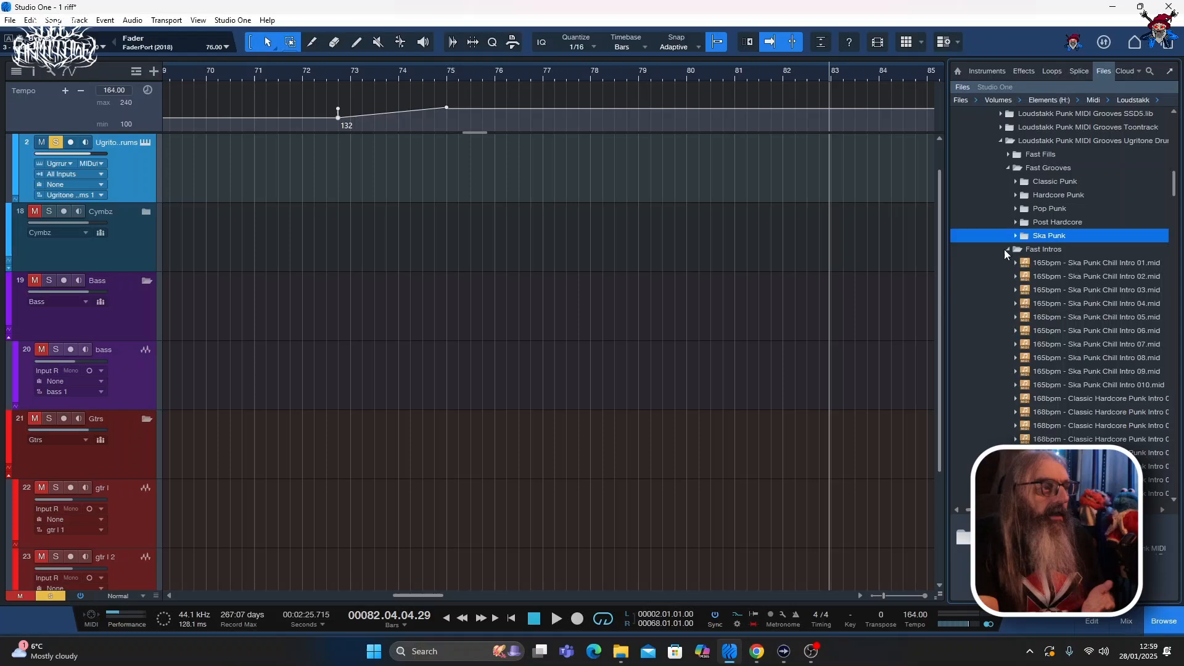
- Audition the first "132bpm - Psychobilly Ducktail 4OTF" groove from Midtempo Grooves at bar 75 with the tempo at 132, and delete it
left_click(1007, 250)
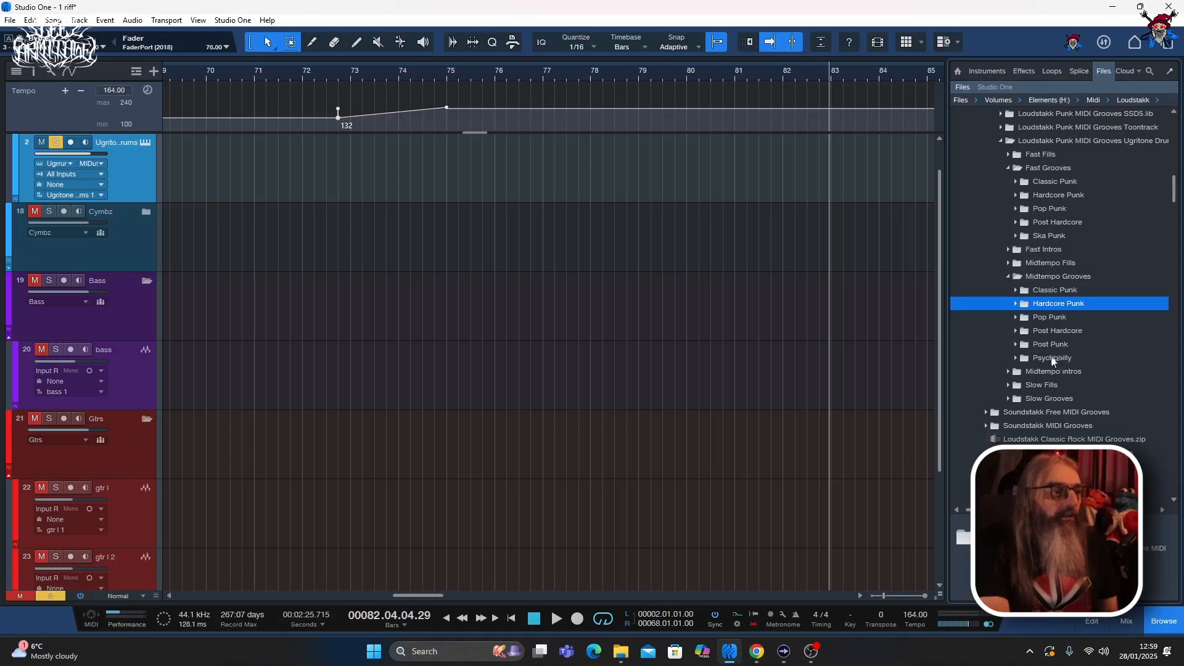
double_click(1026, 358)
left_click(1086, 372)
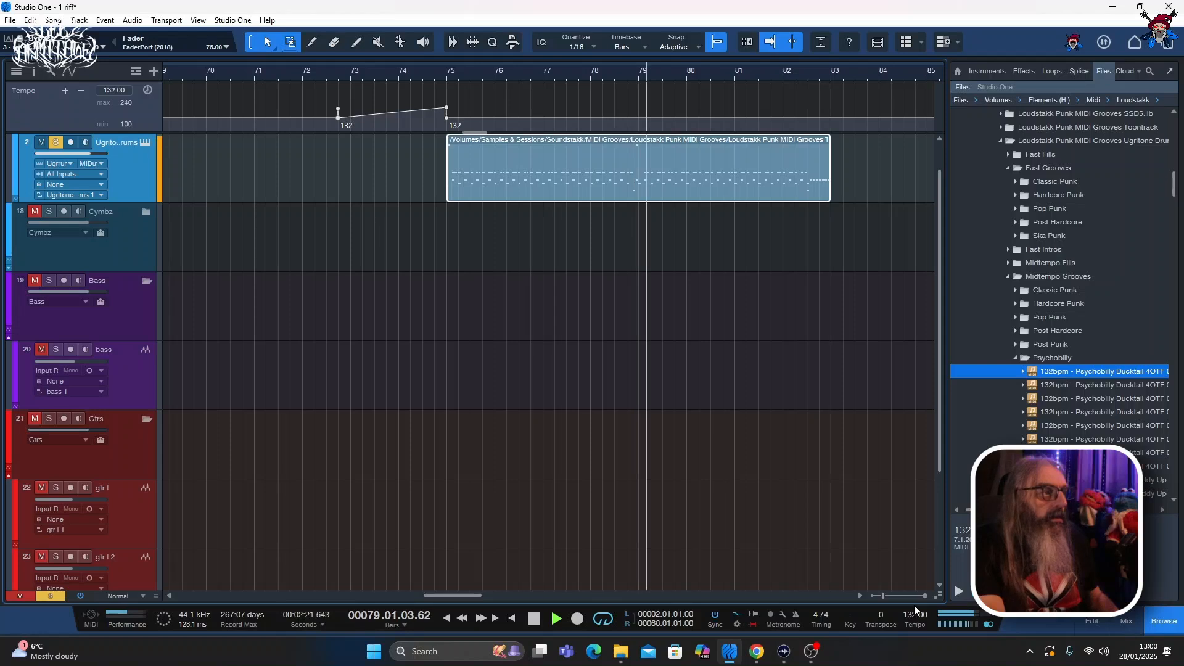
key("space")
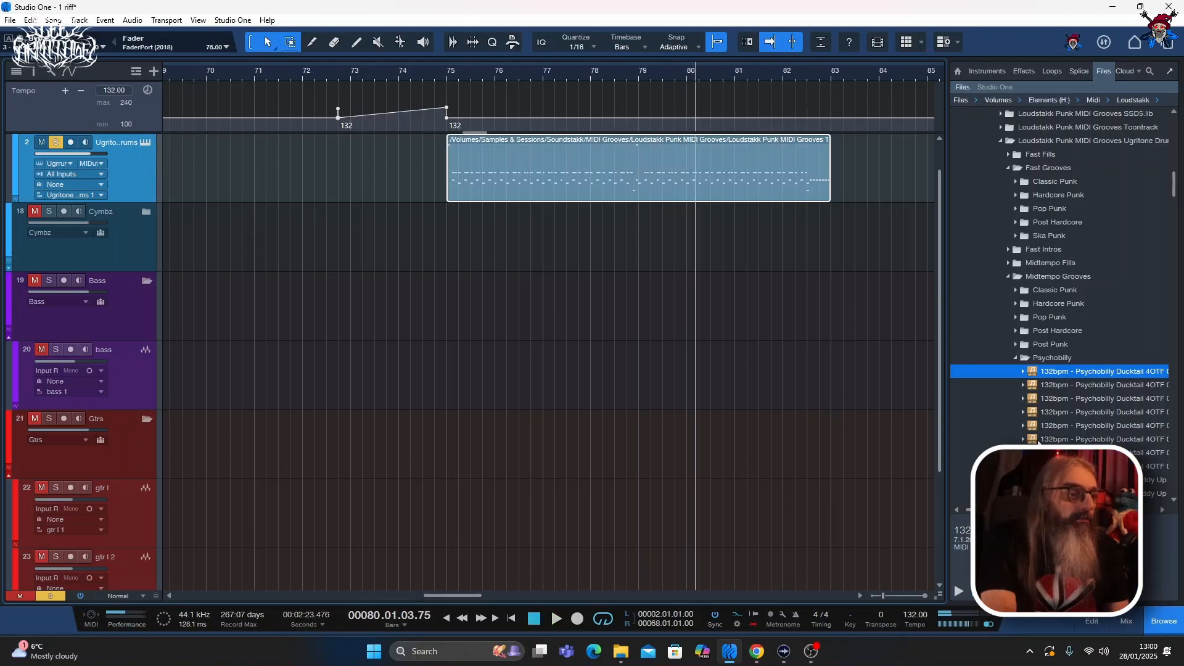
key("Delete")
- Audition "134bpm - Psychobilly 16th Teddy Up Beat 01.mid" at bar 75 of the drum track, and delete it
left_click(1061, 480)
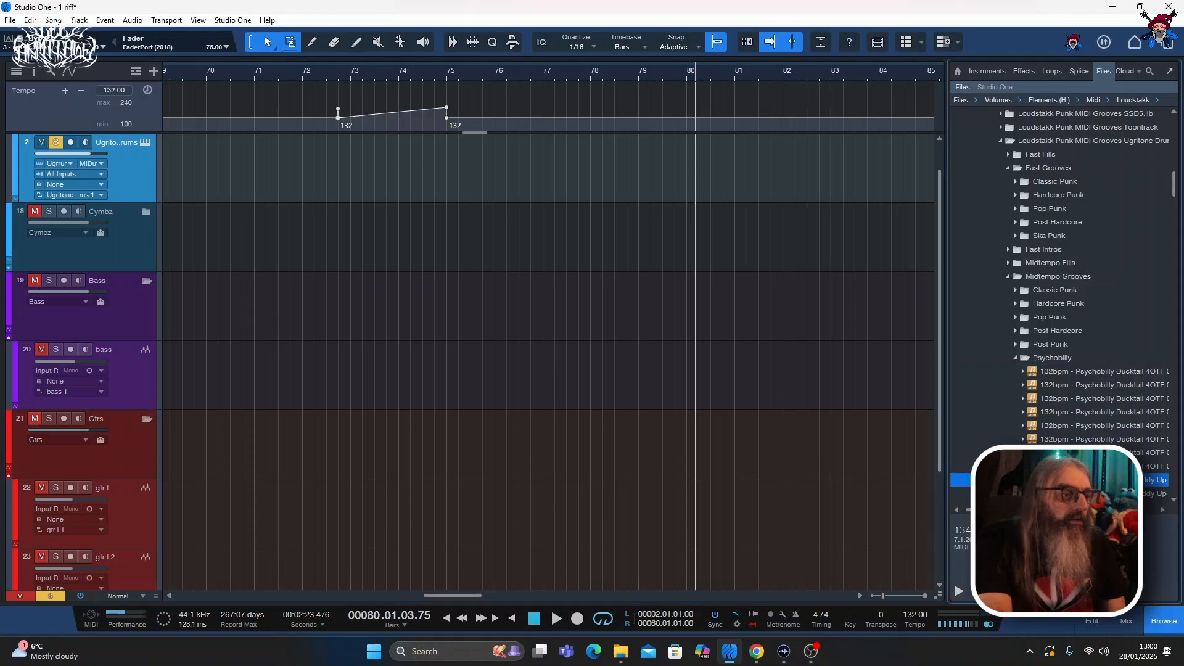
key("space")
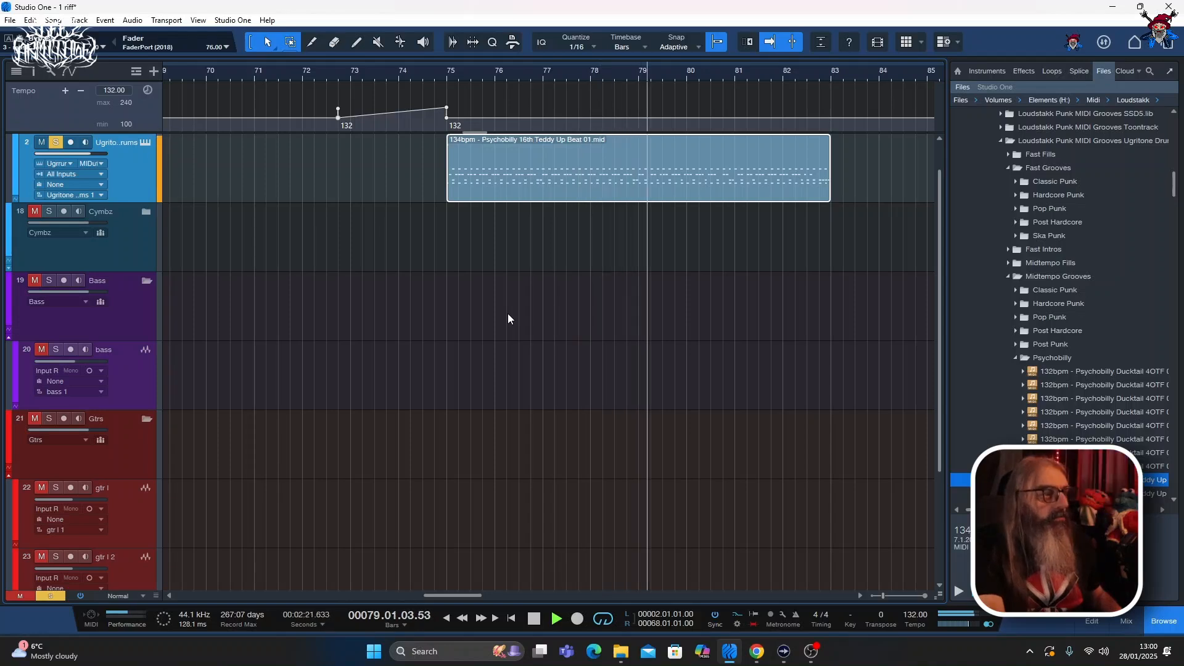
key("space")
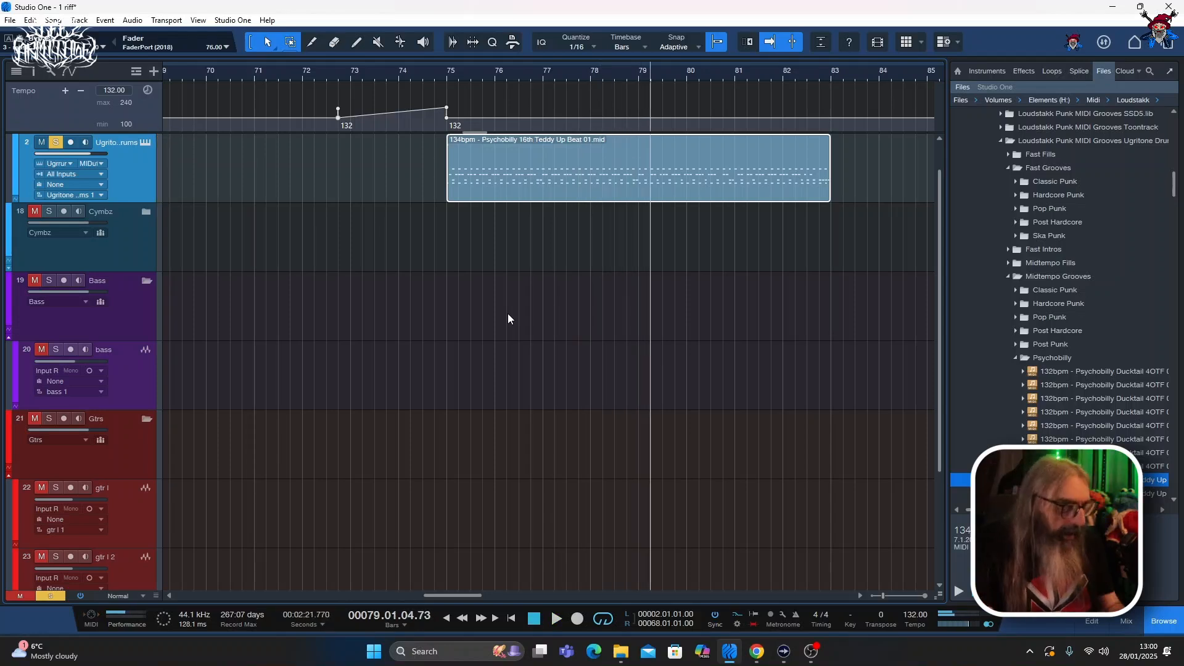
key("Delete")
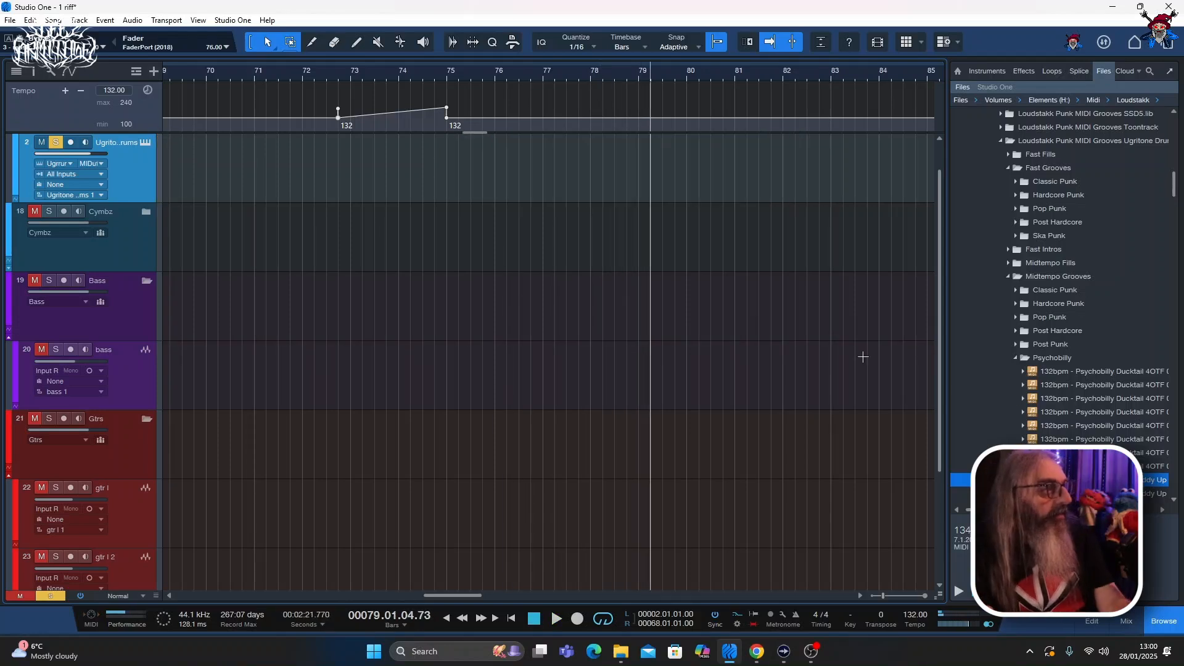
- Collapse the Psychobilly folder and expand the Slow Grooves folder of the Ugritone pack
left_click(1015, 357)
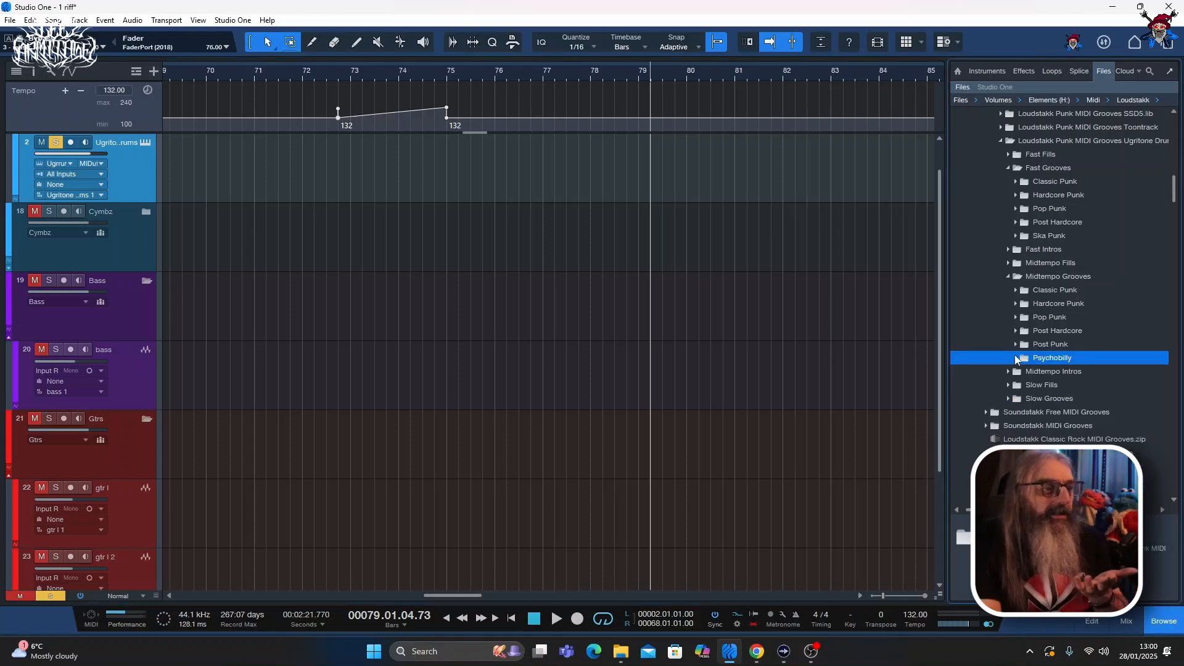
left_click(1005, 398)
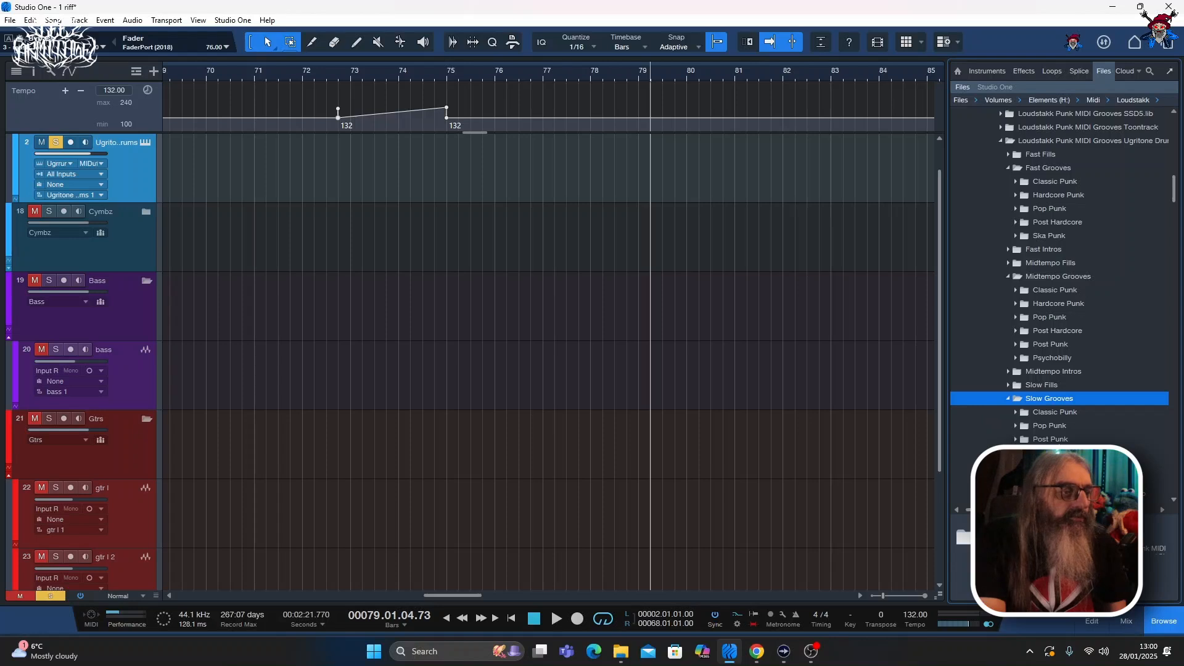